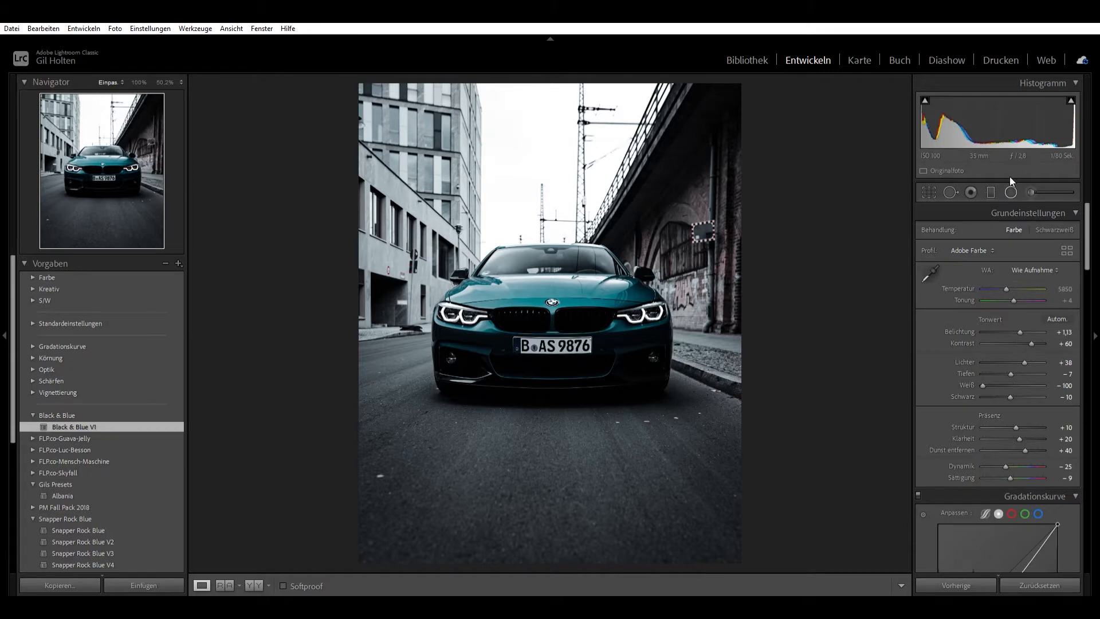
- Place a radial filter around the whole car, show its mask overlay, and set Weiche Kante to 22
click(1010, 191)
drag(556, 325, 712, 212)
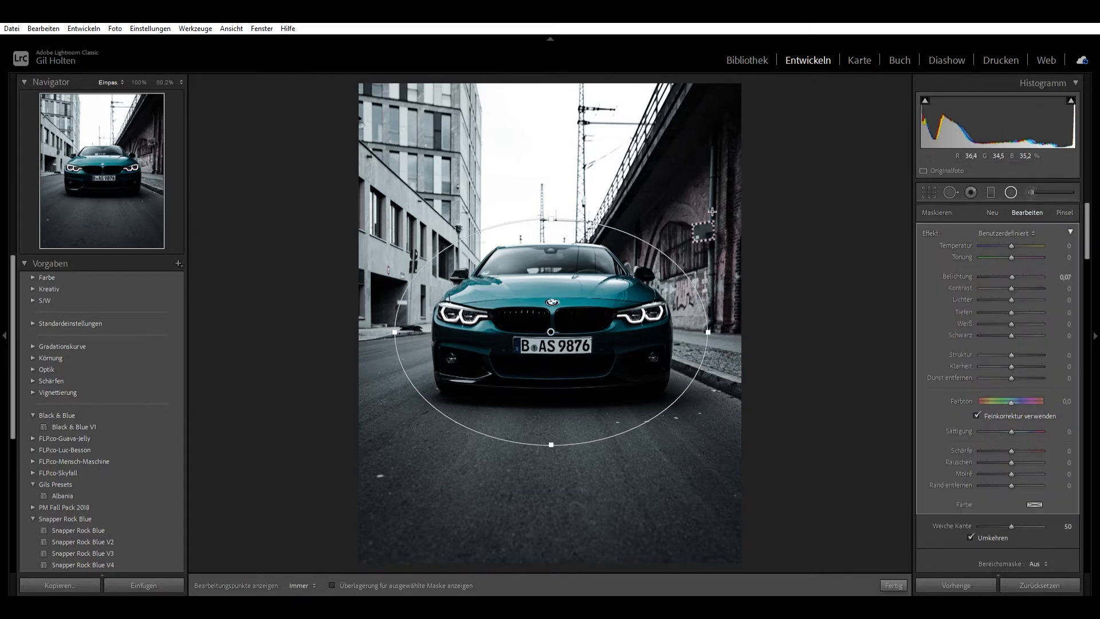
key(o)
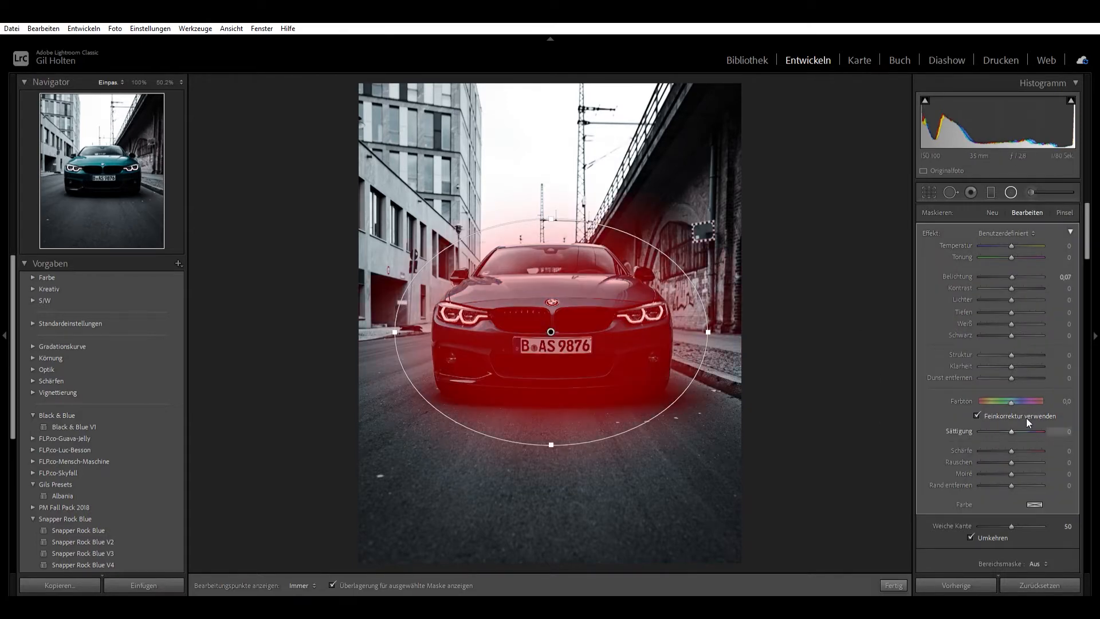
drag(1009, 516, 992, 508)
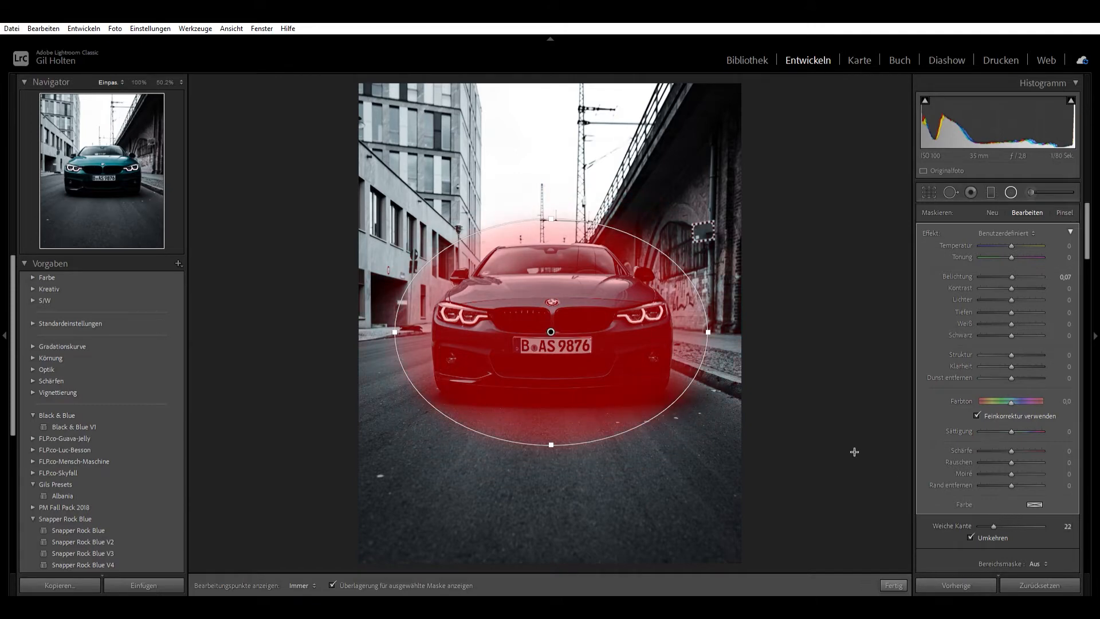
- Limit the car's radial filter to the dark tones with a Luminanz range mask of 0/7 and hide the mask overlay
scroll(1026, 535, down, 3)
click(1038, 459)
click(1031, 480)
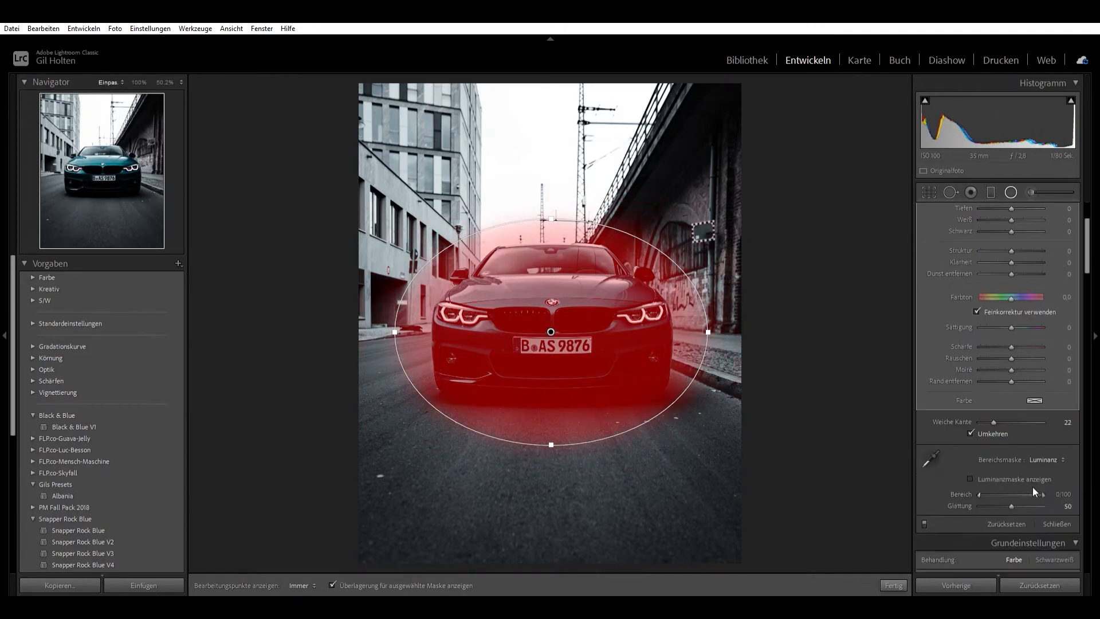
drag(1044, 485, 984, 483)
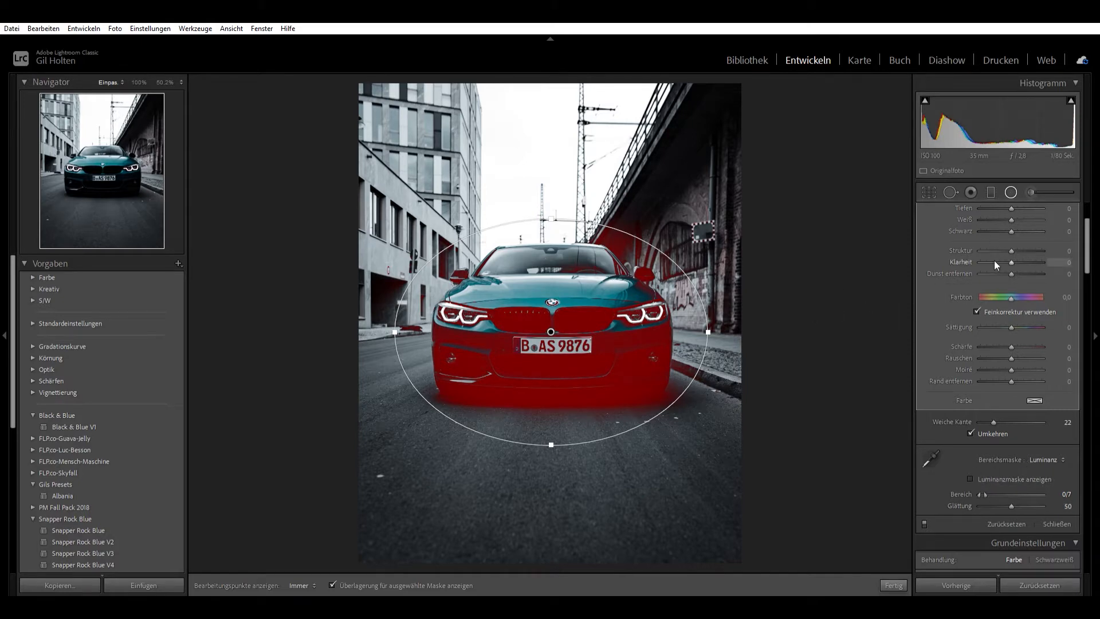
key(o)
- Raise the masked radial filter's Belichtung to 3,04 and close the filter
scroll(991, 287, up, 3)
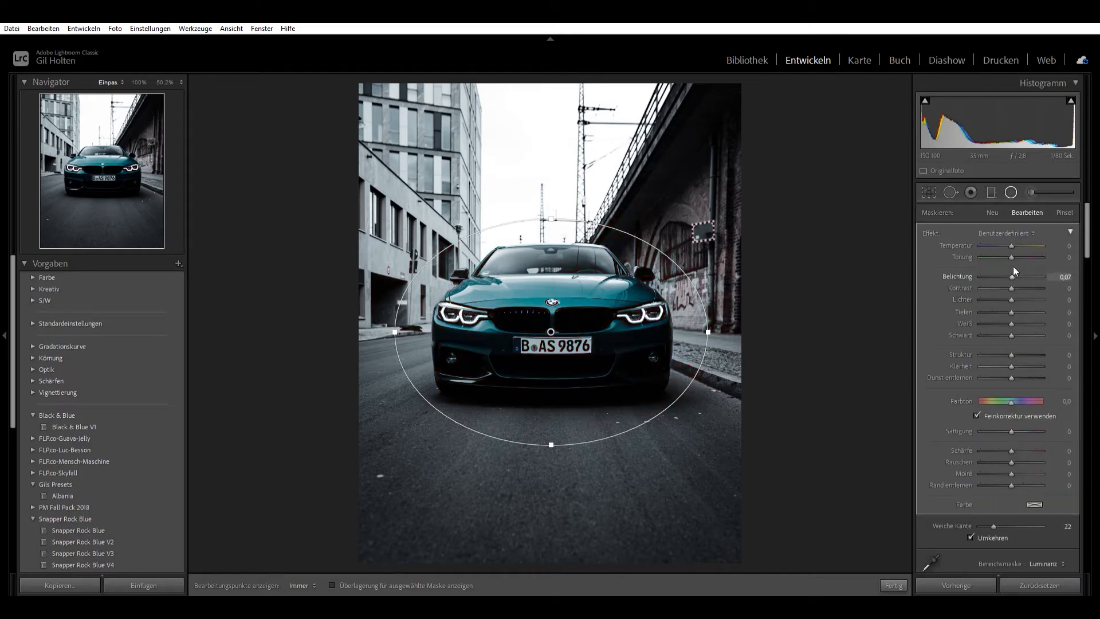
drag(1012, 266, 1034, 268)
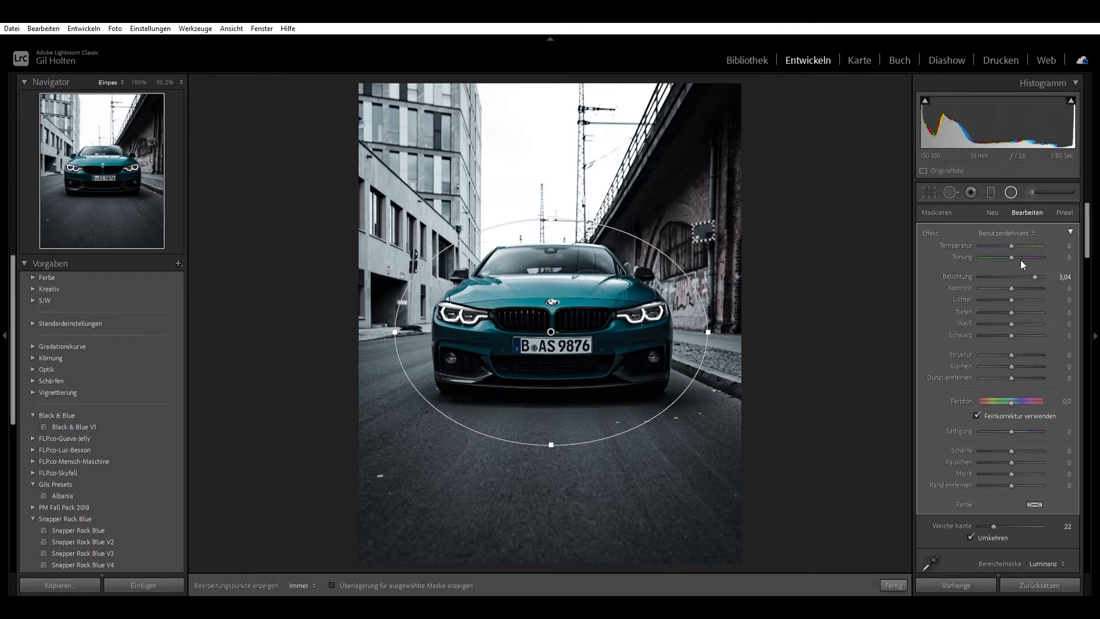
click(1010, 189)
- Add a graduated filter from the photo's upper edge down to the car's hood and lower its Belichtung
click(990, 189)
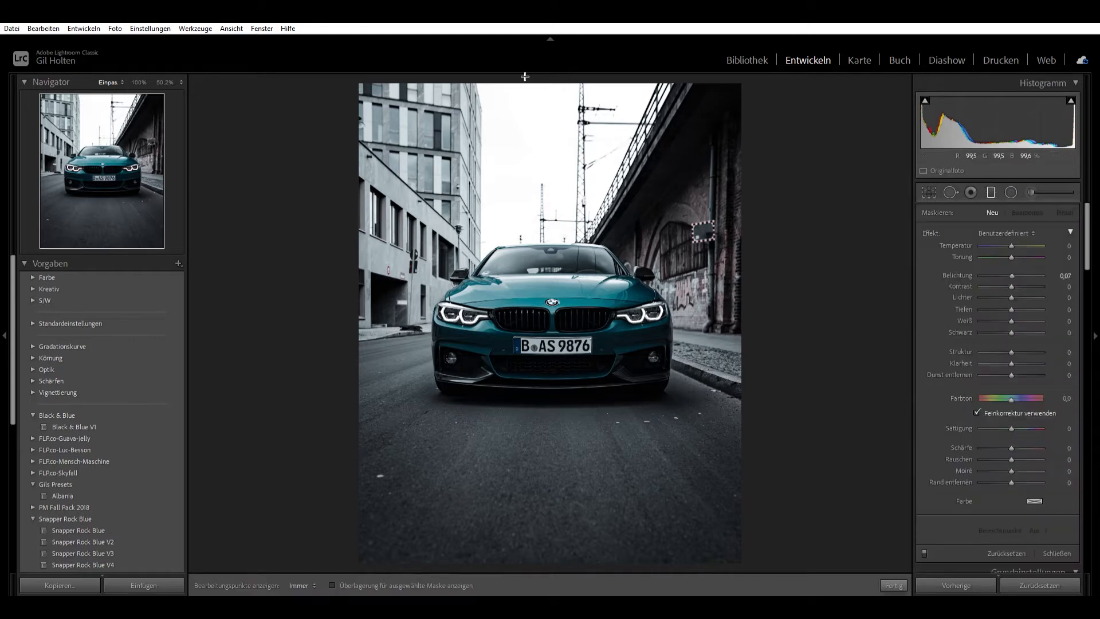
drag(559, 69, 555, 308)
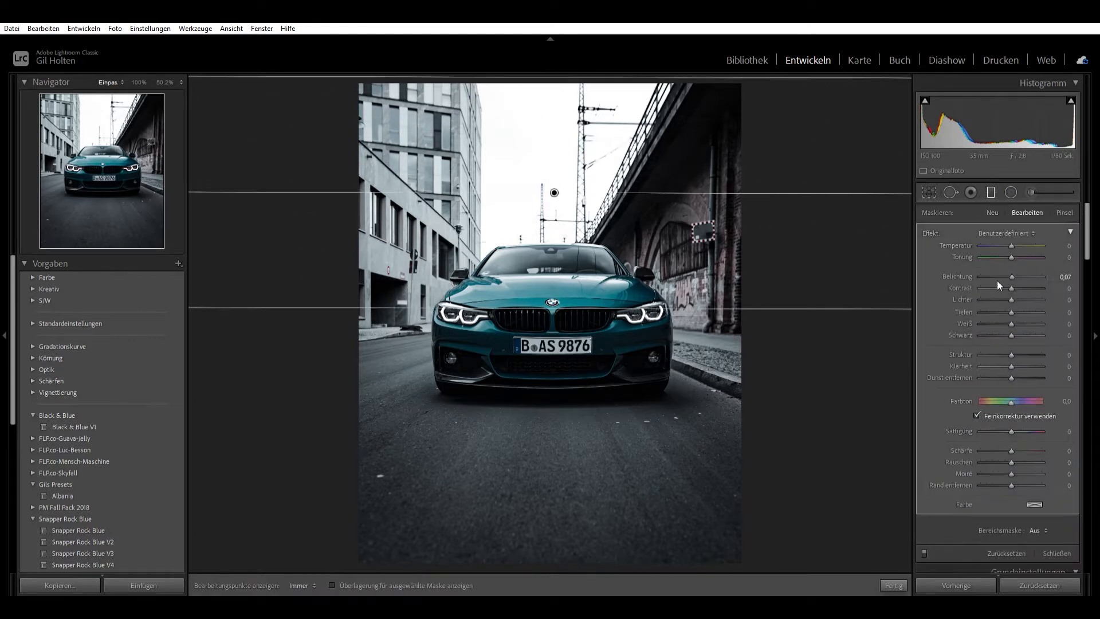
drag(1012, 266, 999, 256)
- Add a graduated filter from the photo's lower edge up to the front bumper with Belichtung −0,89
drag(551, 566, 554, 359)
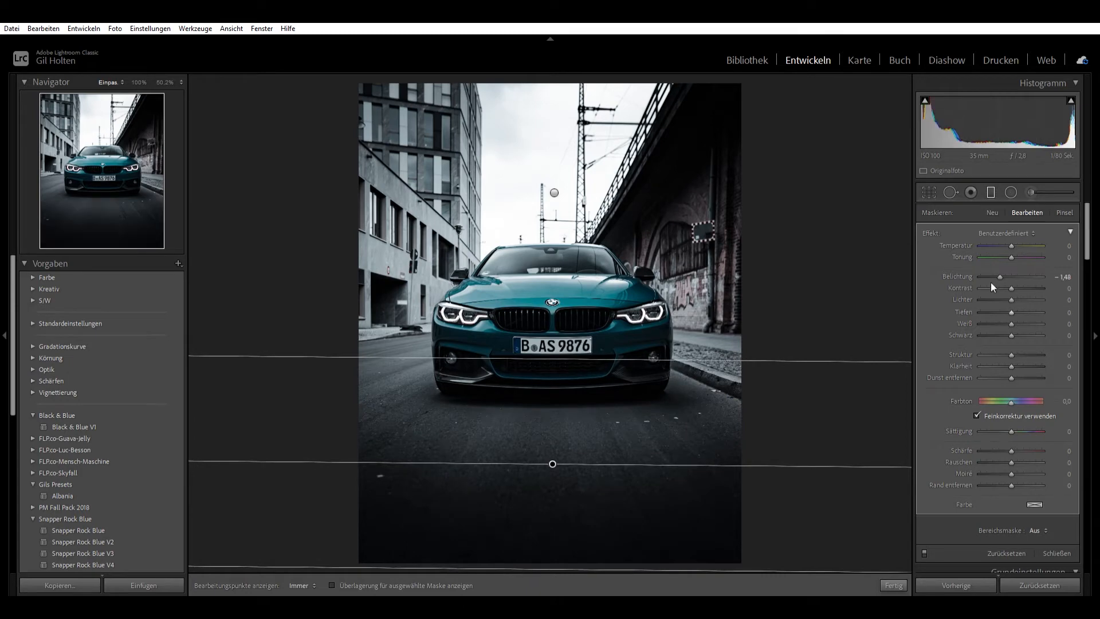
drag(1000, 265, 1005, 266)
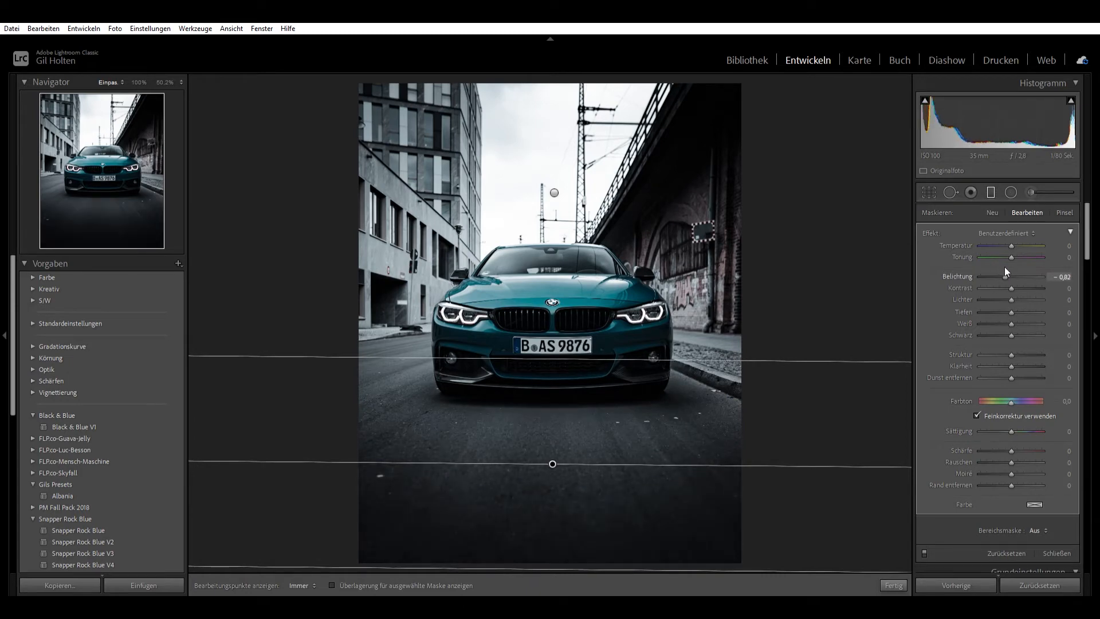
click(990, 191)
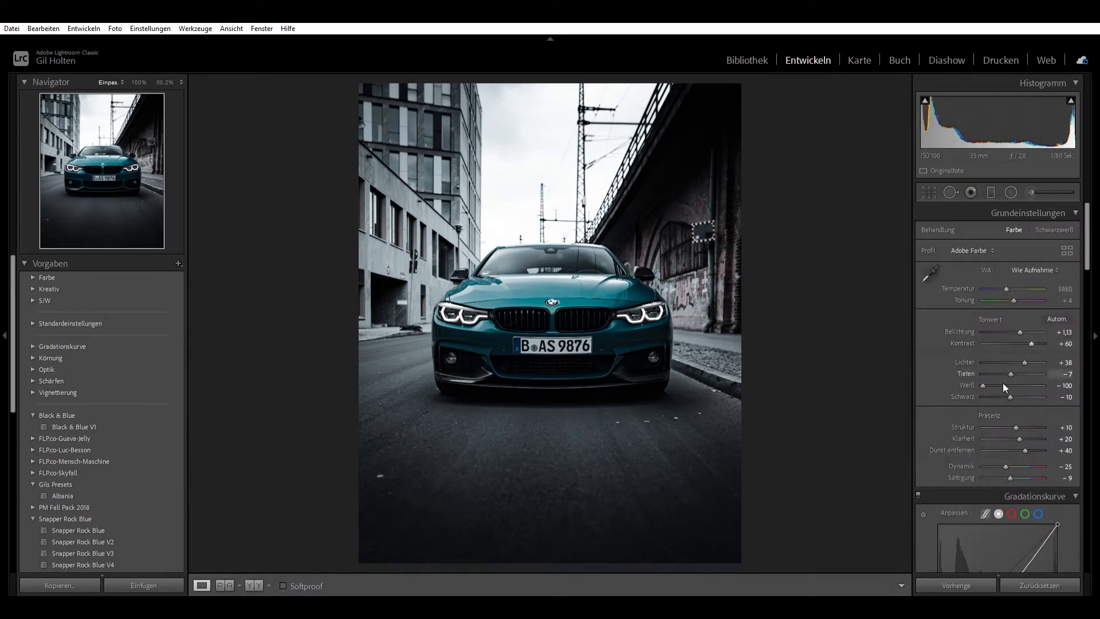
- Add another radial filter around the whole car and adjust its Struktur
click(1011, 192)
drag(551, 333, 712, 217)
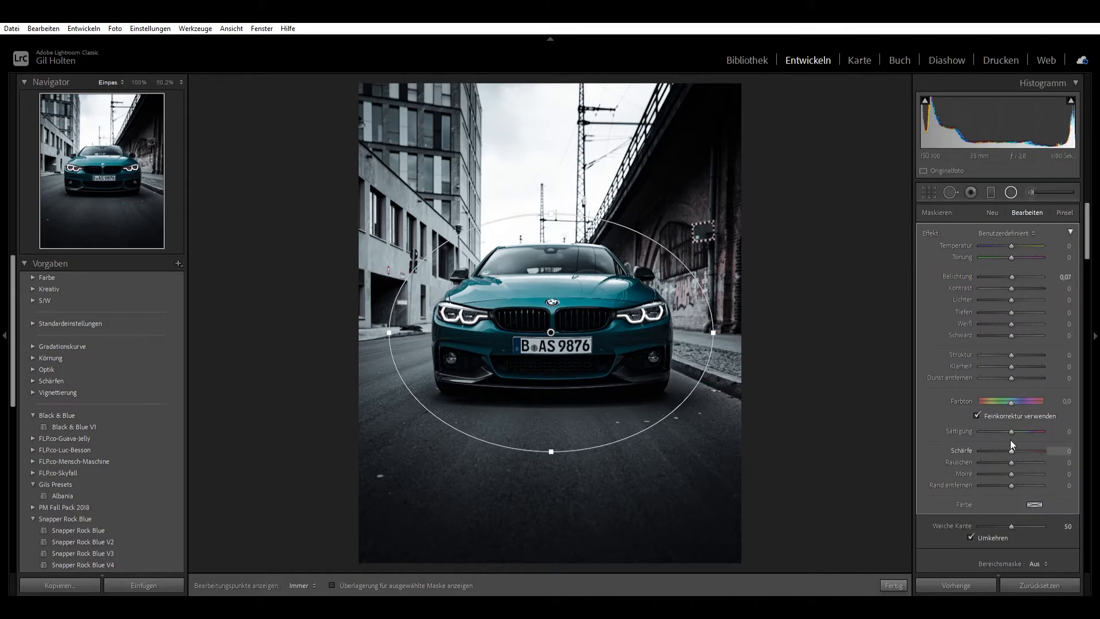
drag(1008, 343, 998, 343)
click(1012, 190)
- Set Struktur to 35 on the existing graduated filter over the road
click(991, 192)
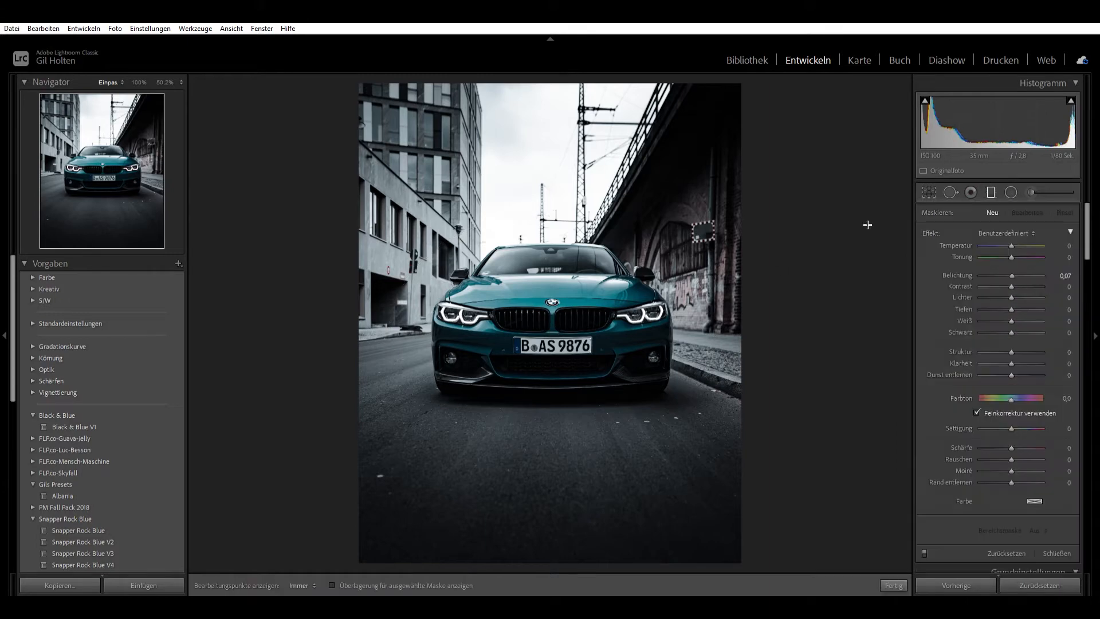
click(553, 462)
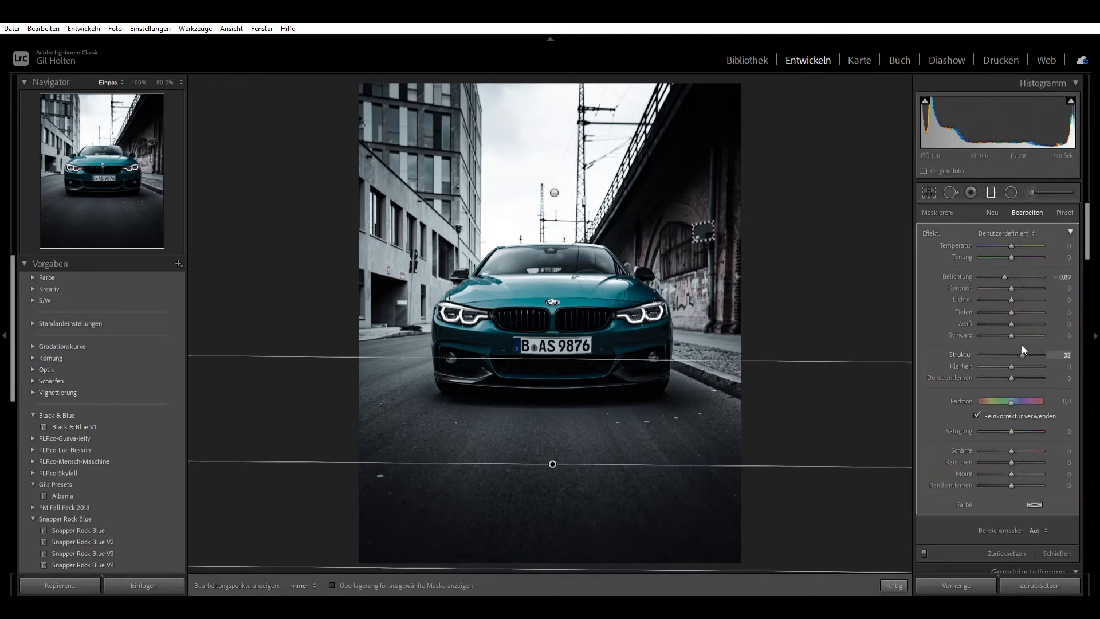
click(991, 184)
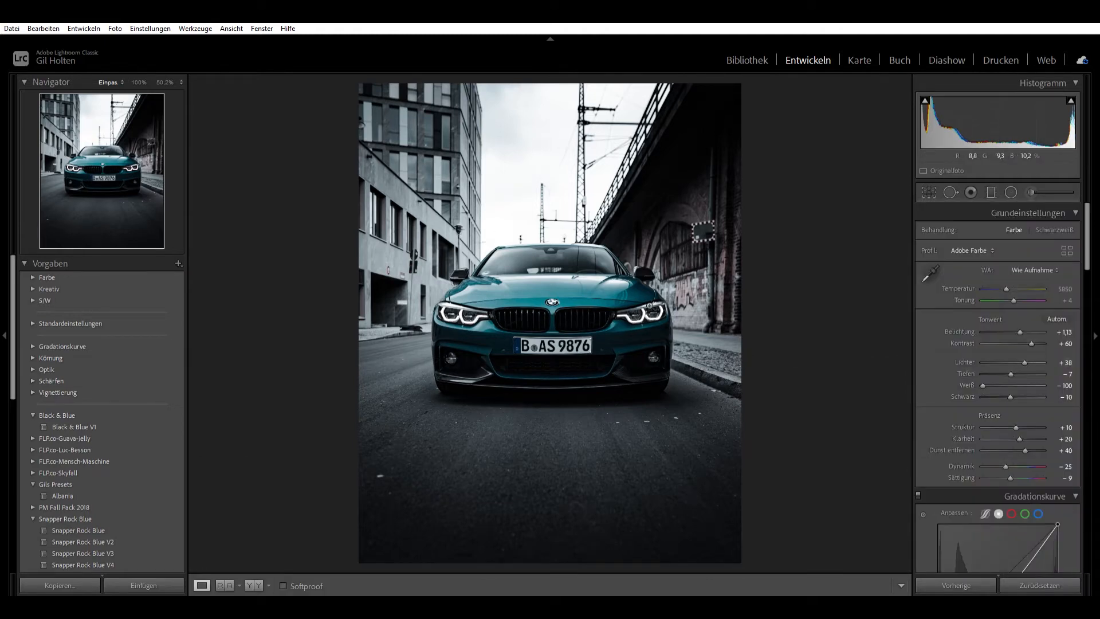
- Add a tilted radial filter around the headlight nearest the brick wall with Belichtung −0,30, Lichter 22 and Schwarz −7
drag(643, 319, 695, 334)
click(1010, 194)
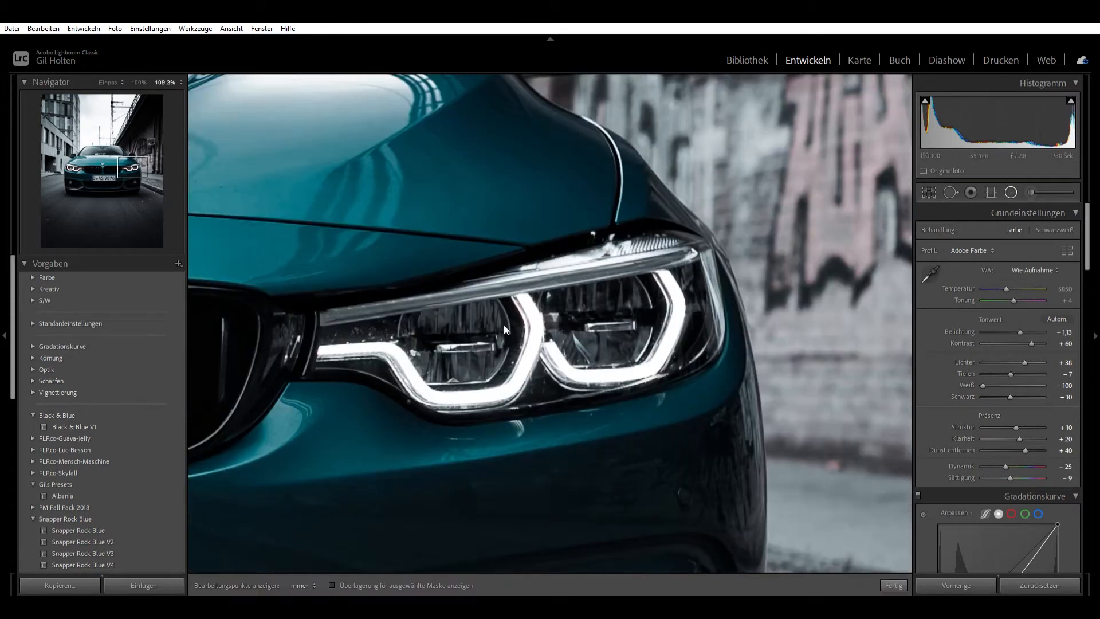
drag(535, 328, 771, 221)
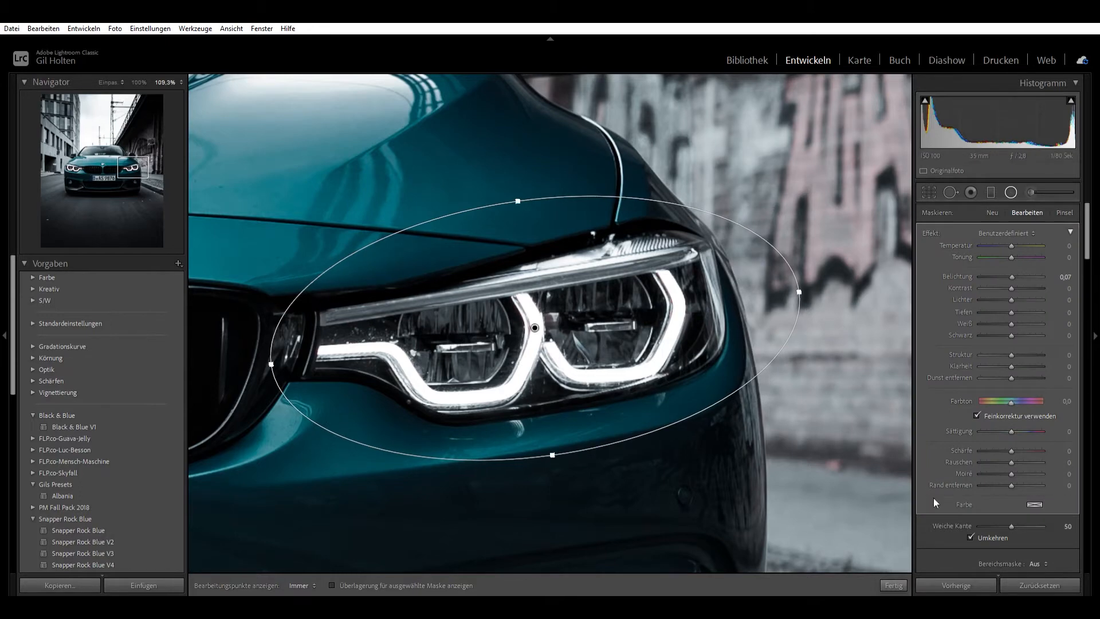
drag(1013, 322, 1008, 323)
mouse_move(1007, 284)
mouse_down()
mouse_move(1019, 286)
mouse_move(1010, 267)
mouse_up()
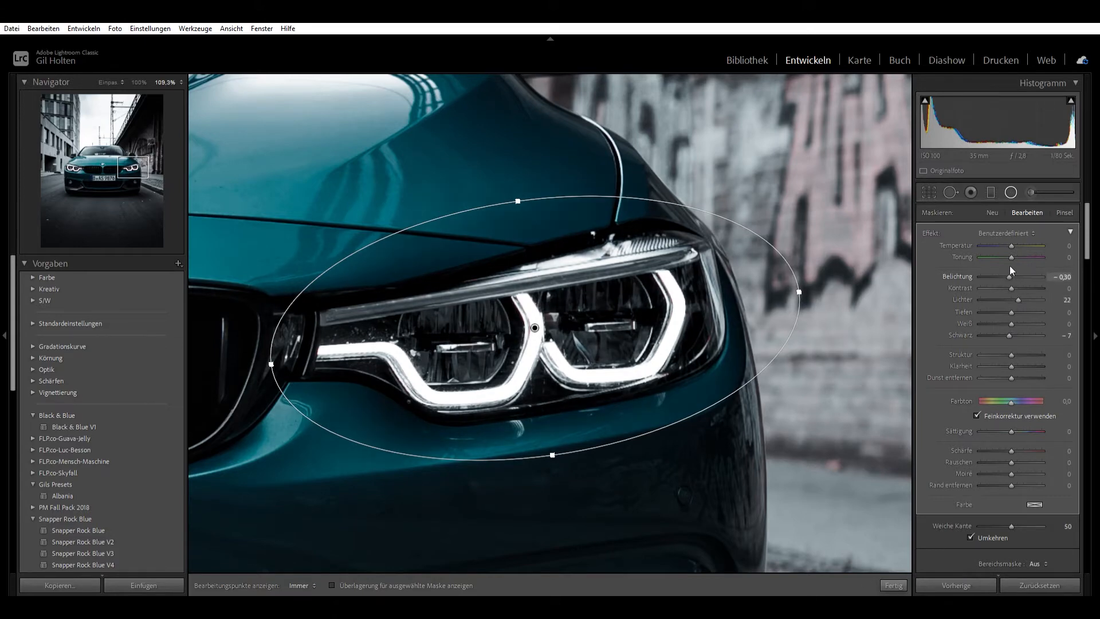
click(1011, 188)
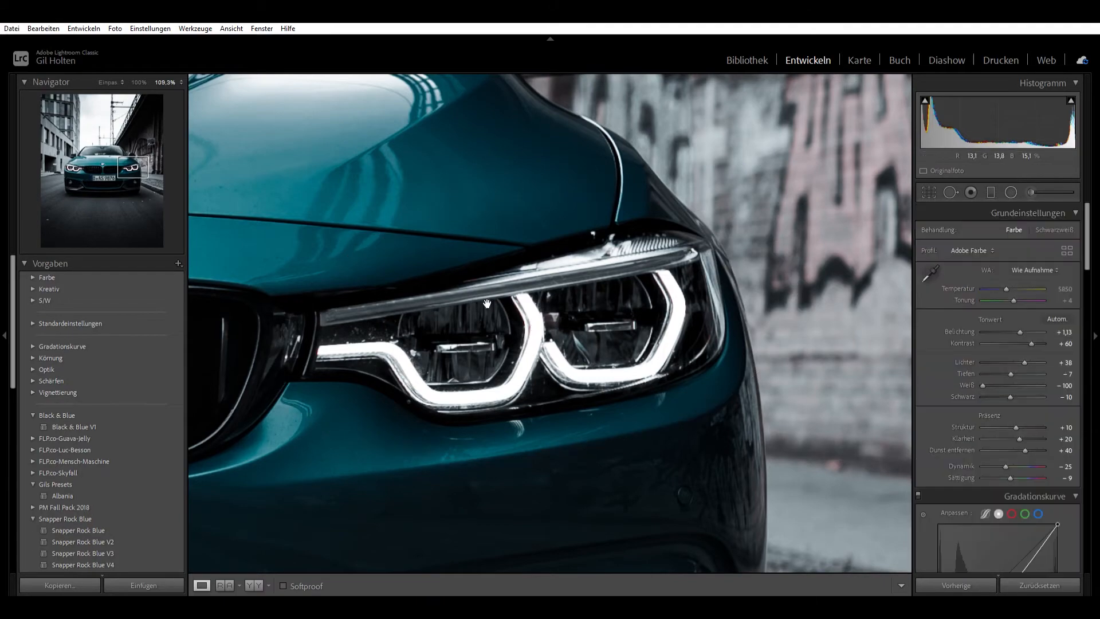
- Fit a tilted radial filter around the other headlight, on the side of the concrete building
click(487, 304)
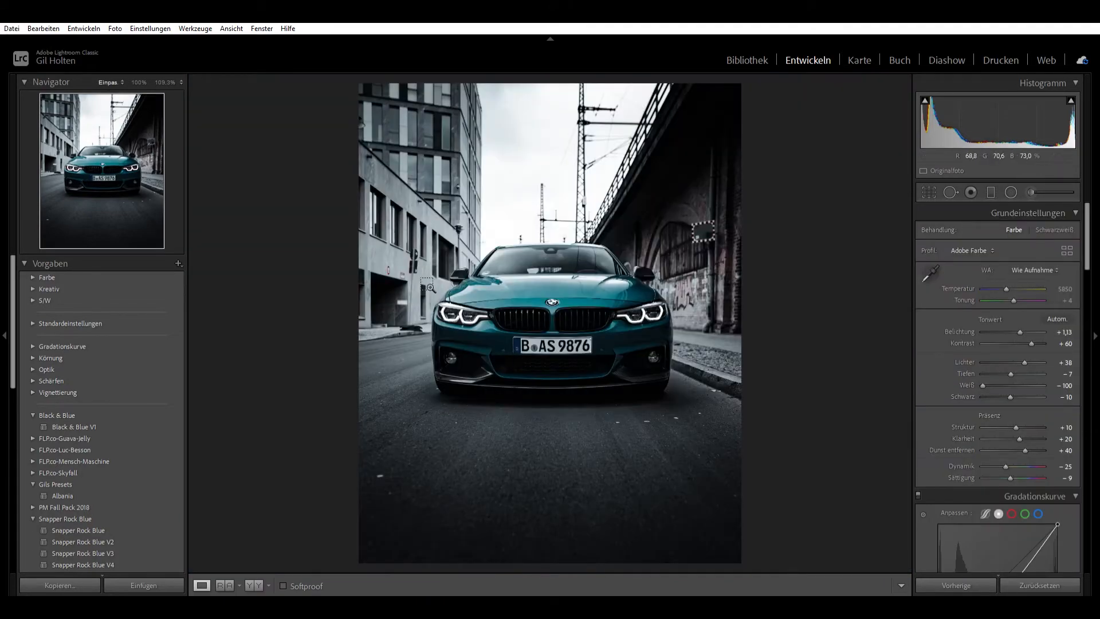
click(534, 345)
click(1011, 192)
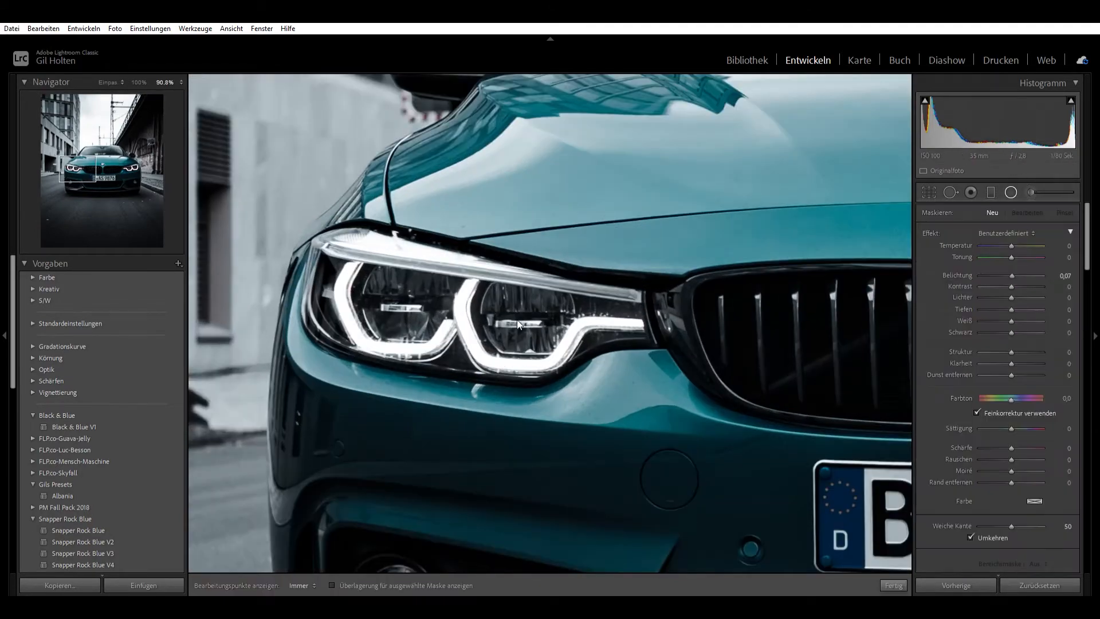
drag(471, 304, 698, 187)
drag(660, 239, 669, 280)
drag(582, 293, 579, 307)
- Set this headlight filter's Schwarz to −19, Belichtung to −0,22 and Lichter to 7, and close the filter
drag(1011, 335, 1008, 324)
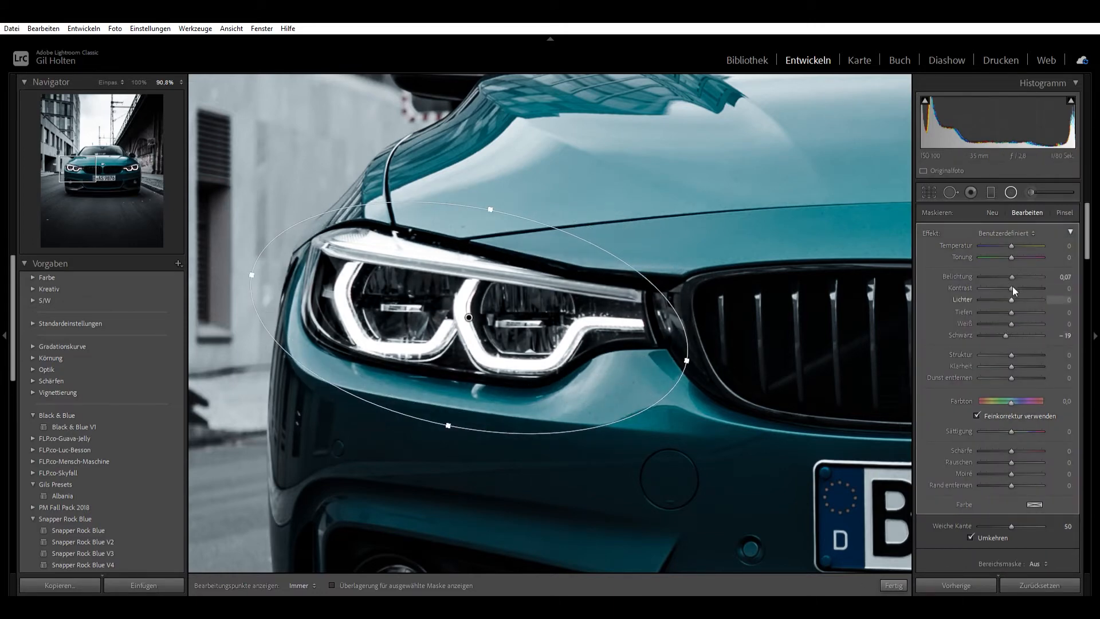
drag(1011, 277, 1009, 277)
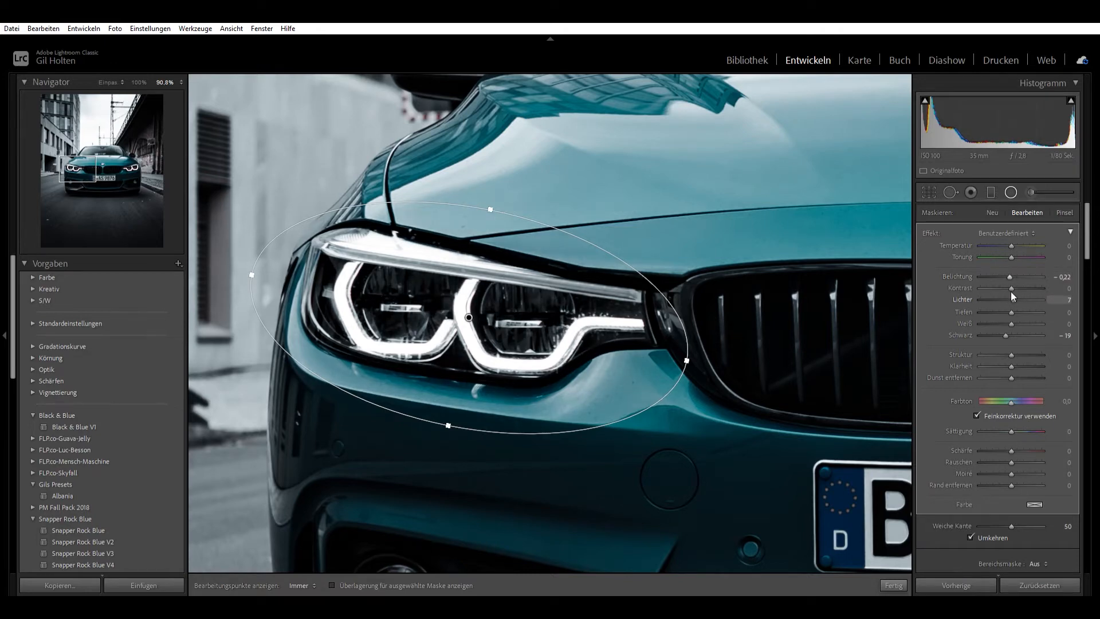
click(1011, 192)
click(676, 201)
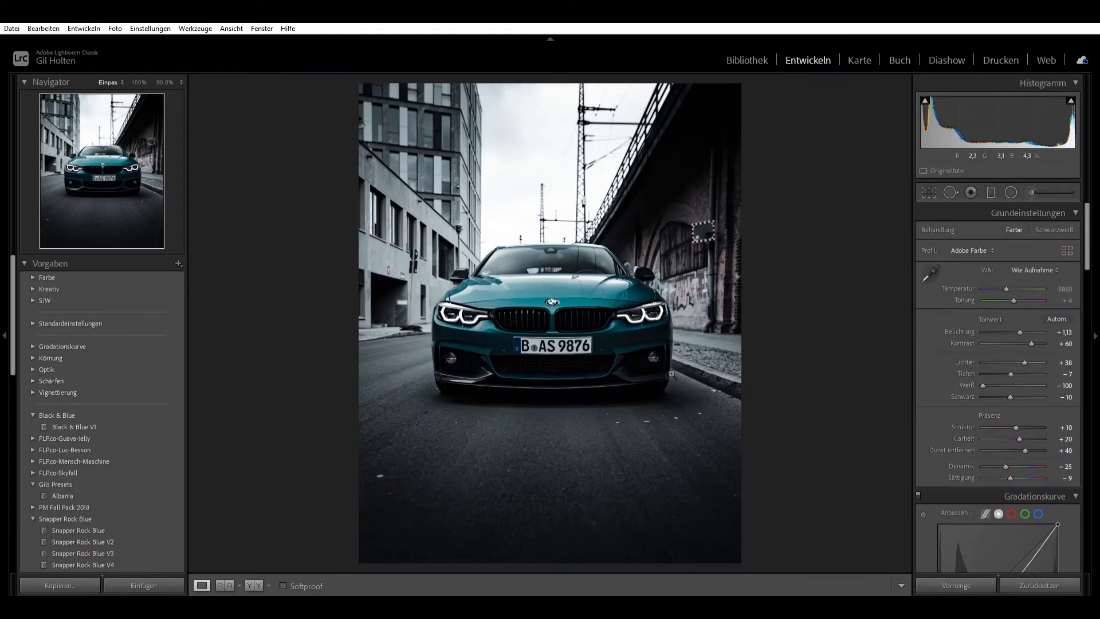
- Fit a flat radial filter over the car's lower front bumper with Belichtung 0,59 and Struktur 26
click(1011, 192)
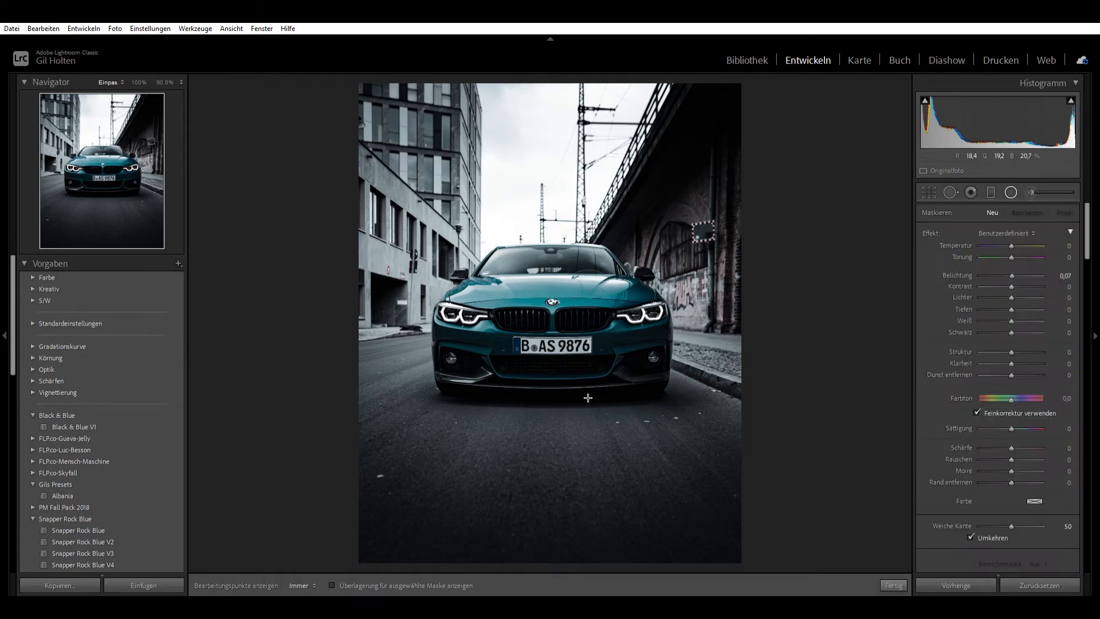
drag(557, 376, 707, 416)
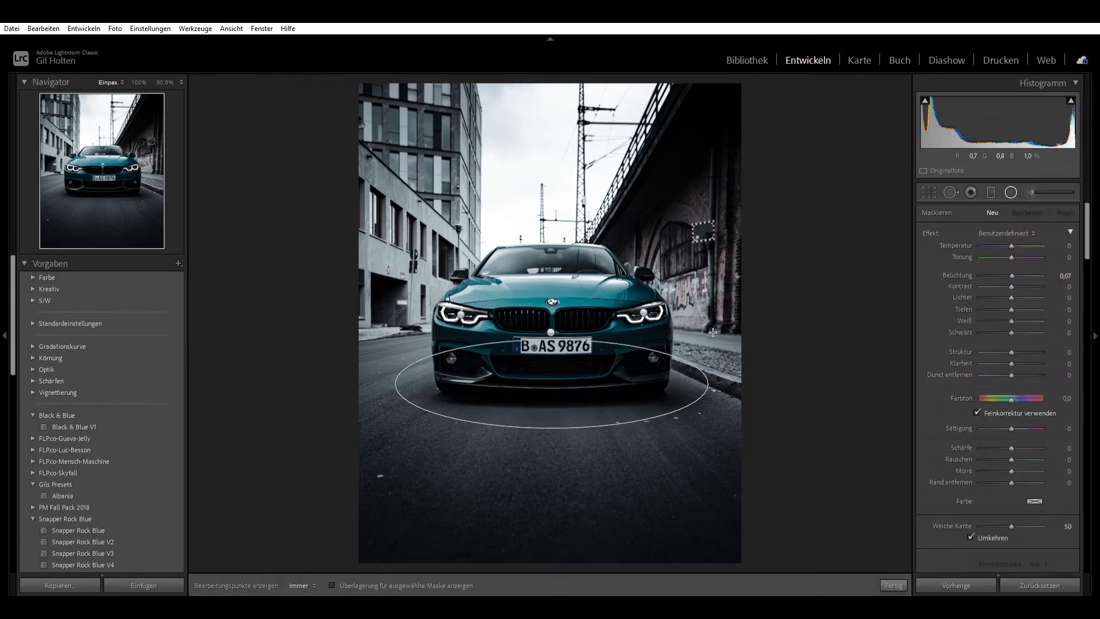
drag(712, 365, 695, 365)
drag(552, 319, 553, 330)
drag(552, 373, 551, 378)
drag(1011, 264, 1015, 266)
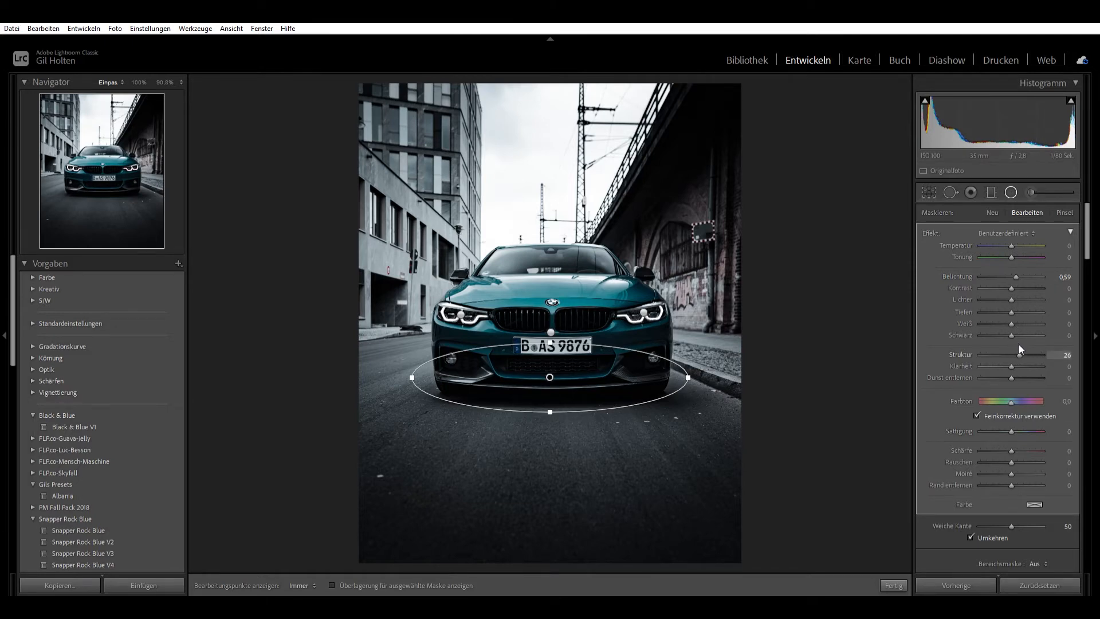
click(1012, 184)
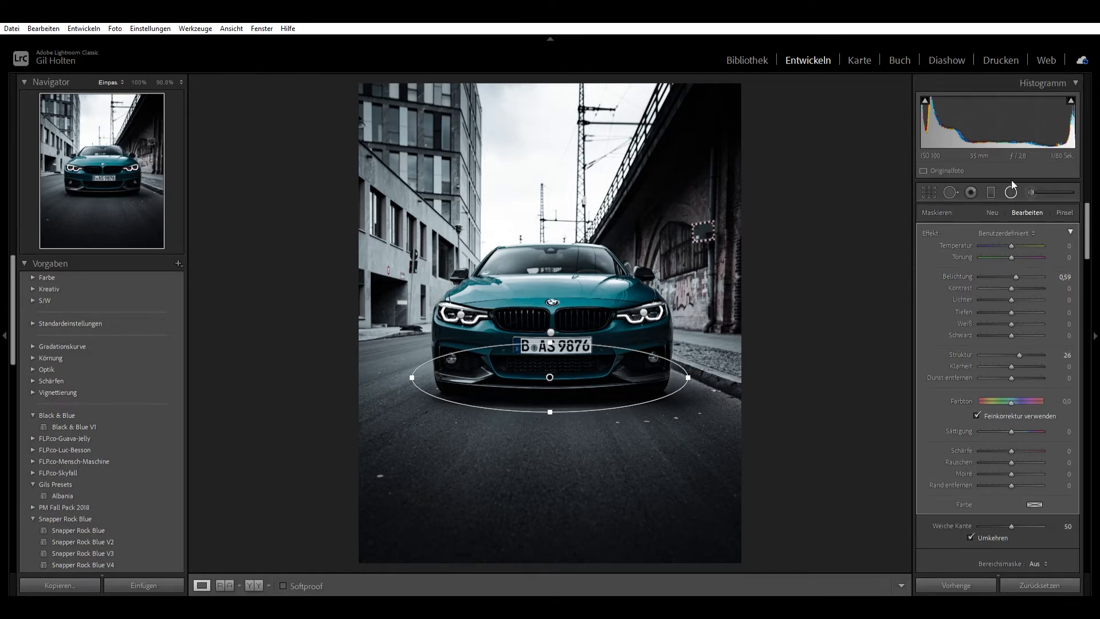
- Paint the windshield with the adjustment brush at size 9,0 and set the mask's Belichtung to −1,56
drag(427, 205, 693, 323)
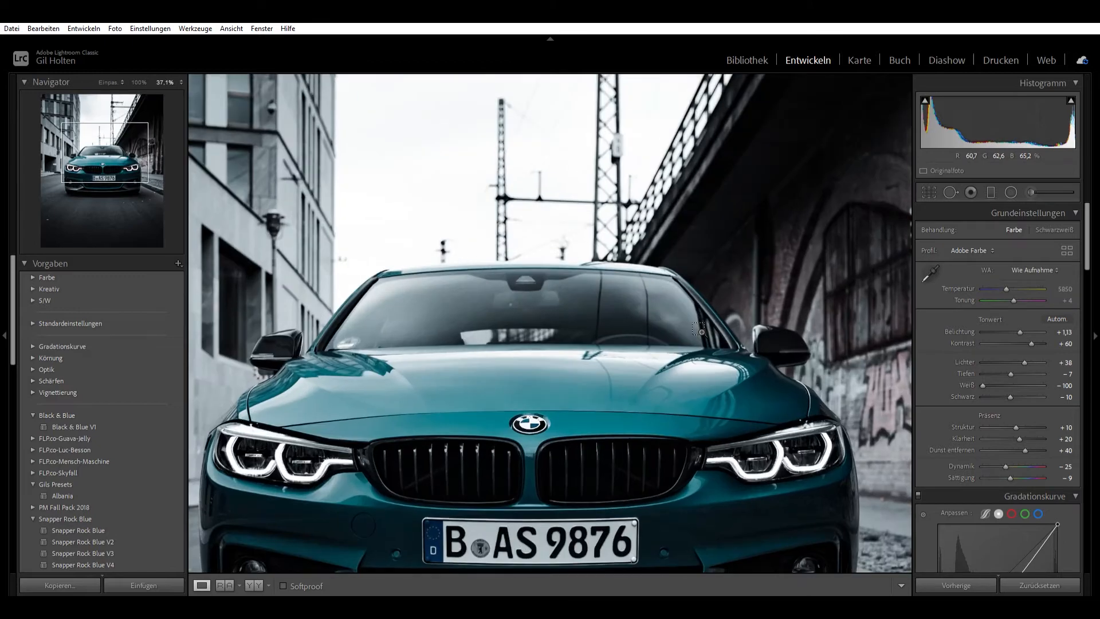
key(k)
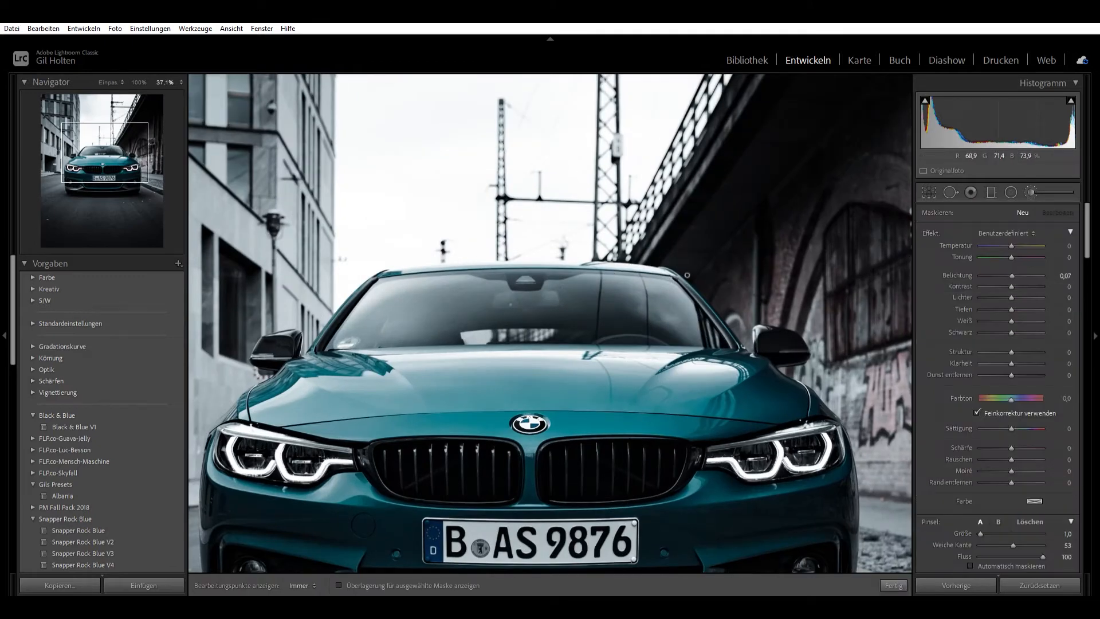
key(k)
key(k)
scroll(662, 302, up, 3)
scroll(662, 302, up, 3)
key(h)
click(669, 291)
scroll(682, 312, up, 2)
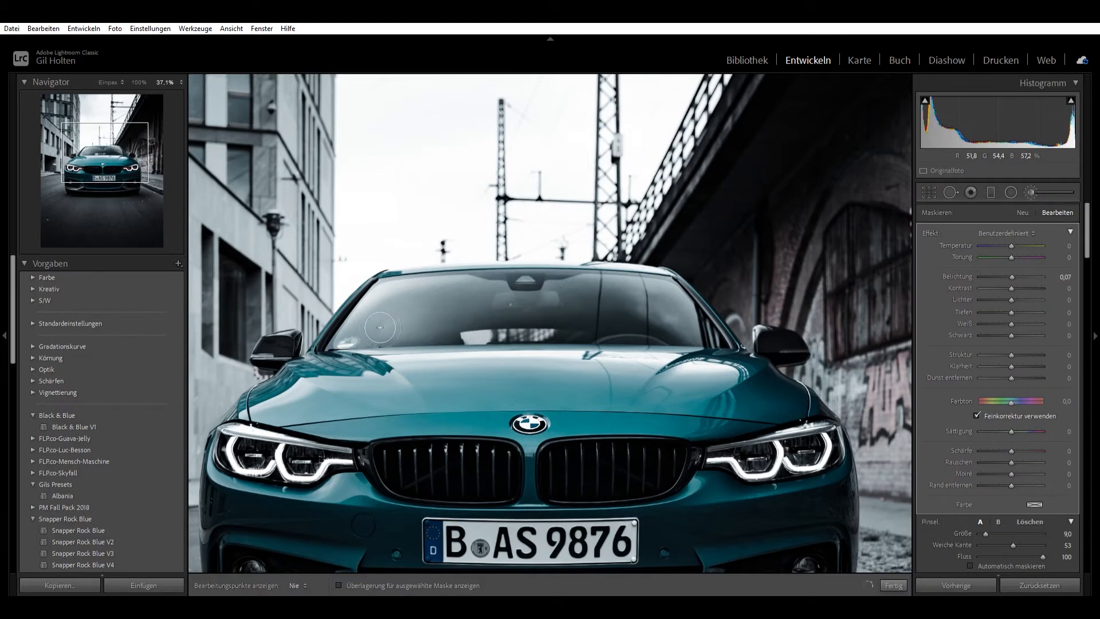
key(h)
mouse_move(675, 285)
drag(1012, 266, 998, 260)
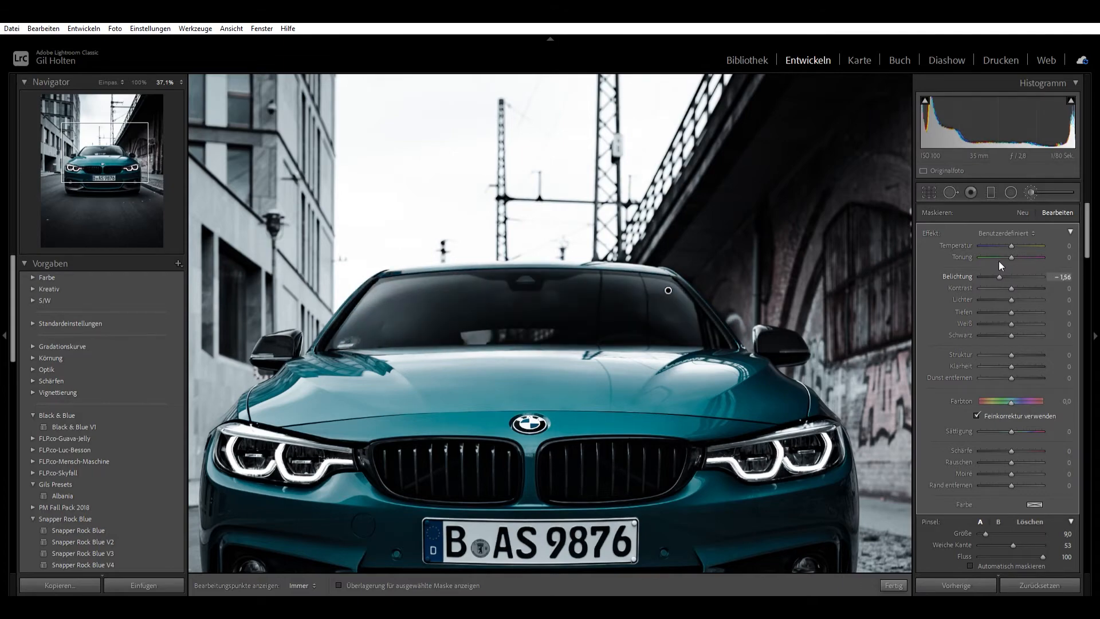
click(1030, 191)
- Switch to Photoshop and heal away the round parking sensor beside the D end of the licence plate with the spot healing brush
click(546, 262)
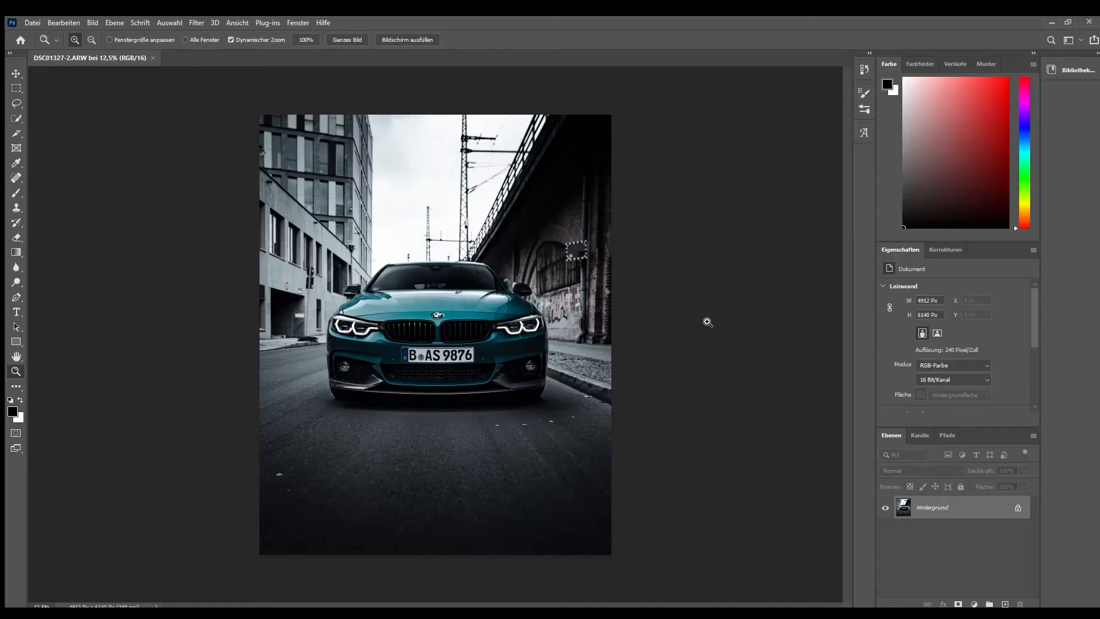
drag(401, 356, 401, 356)
key(j)
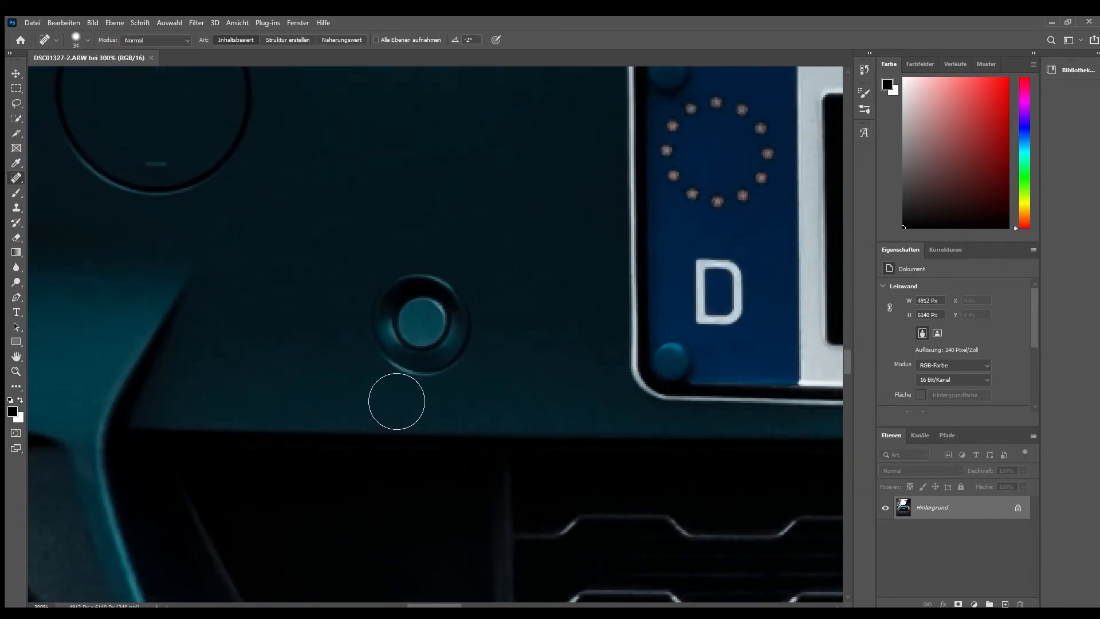
mouse_move(397, 401)
mouse_down()
mouse_move(421, 321)
mouse_move(418, 373)
mouse_move(452, 338)
mouse_move(421, 331)
mouse_up()
- Heal the blemishes farther out on the front bumper, on the side of the concrete building
key(h)
mouse_move(131, 227)
mouse_down()
mouse_move(464, 405)
mouse_move(599, 329)
mouse_move(484, 239)
mouse_move(412, 370)
mouse_move(477, 396)
mouse_up()
key(j)
key(h)
drag(263, 403, 576, 392)
key(j)
mouse_move(519, 314)
mouse_down()
mouse_move(538, 336)
mouse_move(528, 344)
mouse_move(416, 325)
mouse_move(508, 196)
mouse_move(491, 326)
mouse_up()
key(h)
drag(677, 220, 447, 269)
- Heal away the matching round sensor on the front bumper's other half, on the side of the brick wall
key(z)
click(333, 40)
mouse_move(507, 362)
mouse_down()
mouse_move(533, 363)
mouse_move(422, 368)
mouse_move(470, 347)
mouse_up()
key(j)
drag(674, 360, 382, 277)
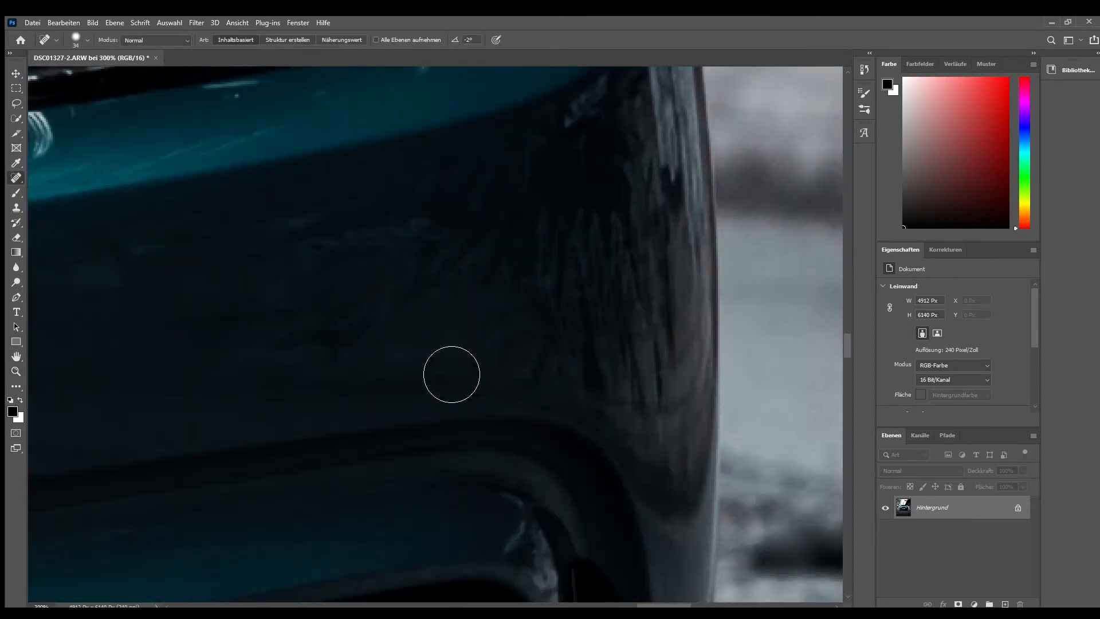
- Heal the light streaks and reflections on the paint below the wall-side headlight with brush size 16, working along the headlight
key(z)
key(ctrl+0)
click(553, 342)
click(552, 342)
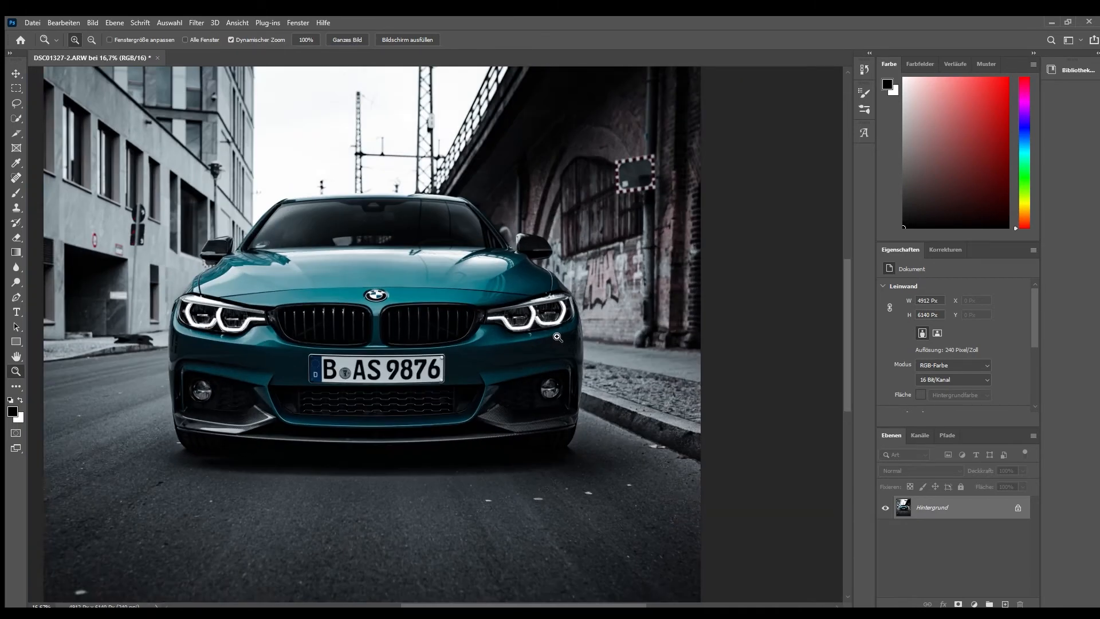
click(553, 342)
click(547, 317)
click(543, 312)
click(539, 321)
click(518, 398)
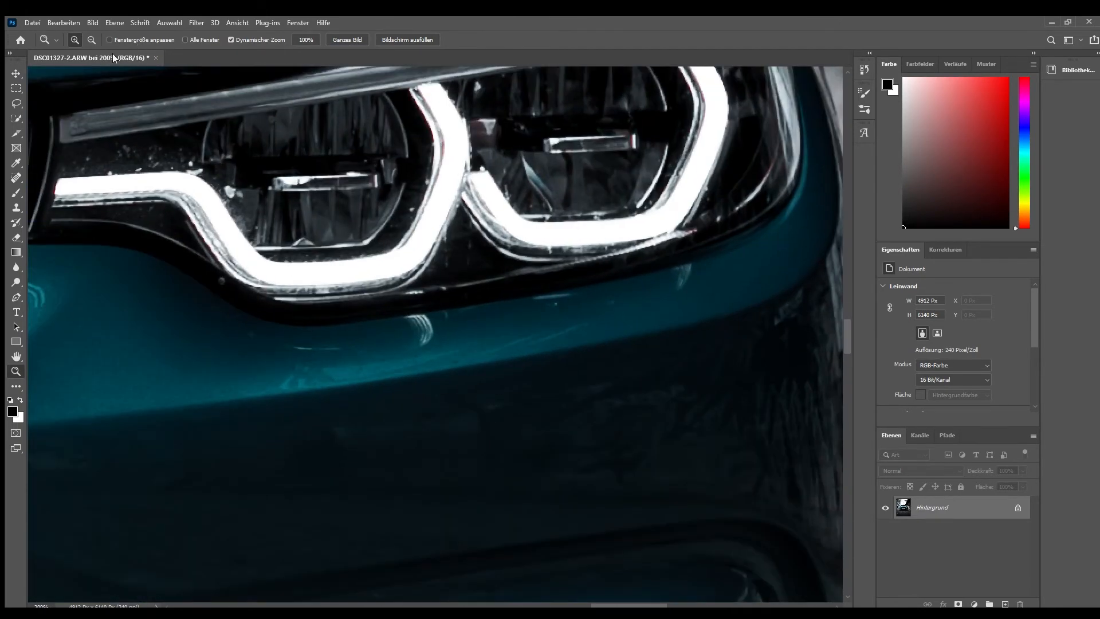
key(j)
mouse_move(431, 350)
mouse_down()
mouse_move(408, 329)
mouse_move(433, 340)
mouse_up()
drag(581, 300, 538, 304)
mouse_move(687, 284)
mouse_down()
mouse_move(679, 280)
mouse_move(686, 269)
mouse_up()
drag(347, 352, 329, 346)
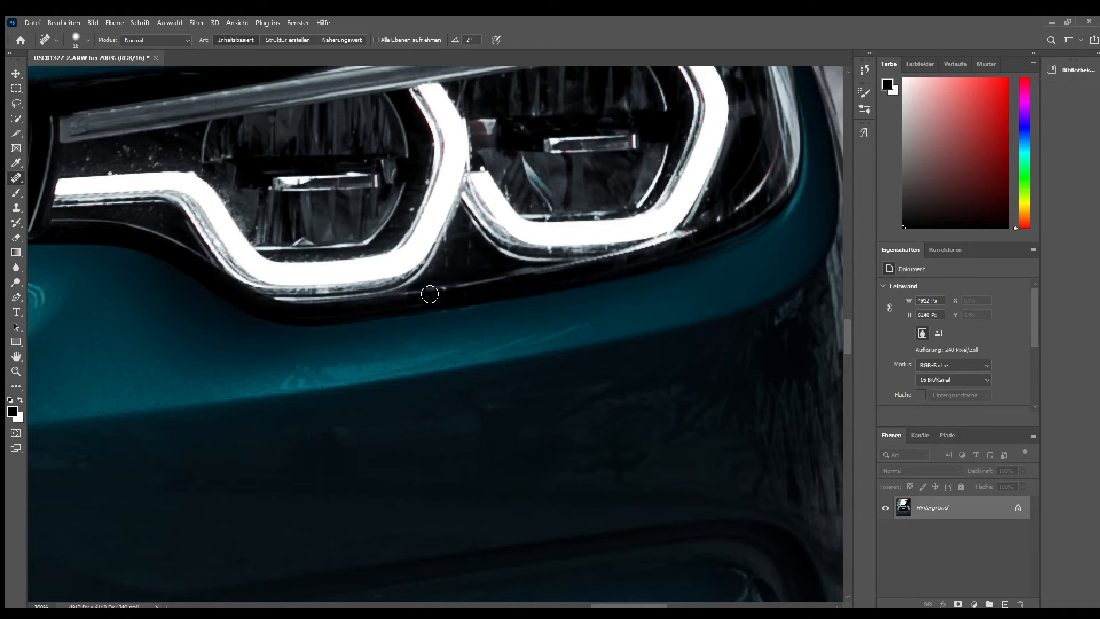
drag(447, 293, 434, 480)
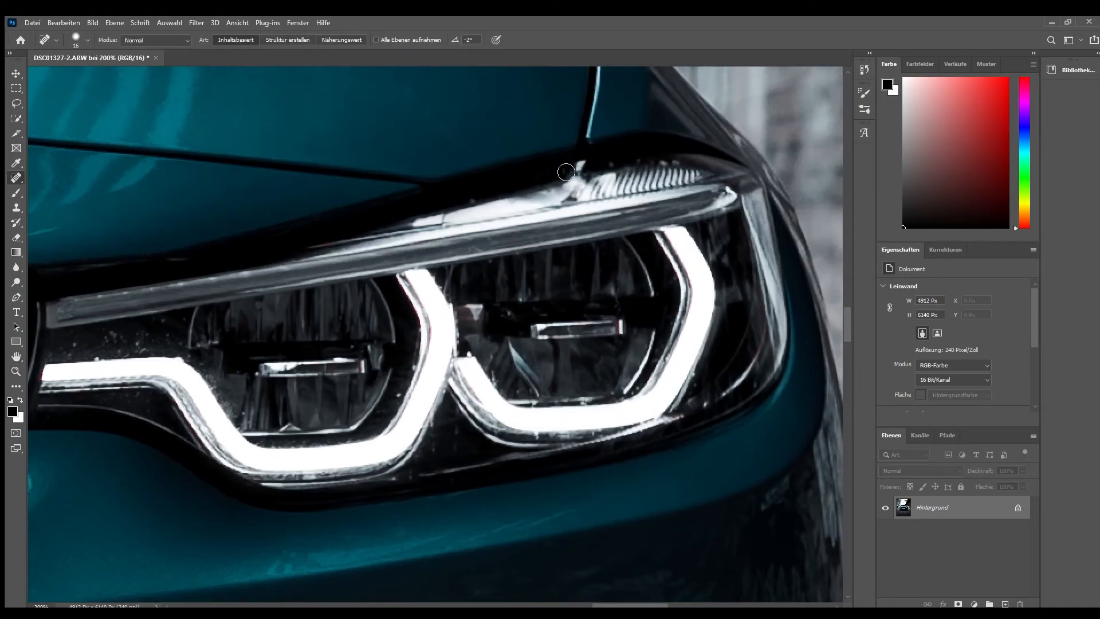
drag(174, 299, 581, 181)
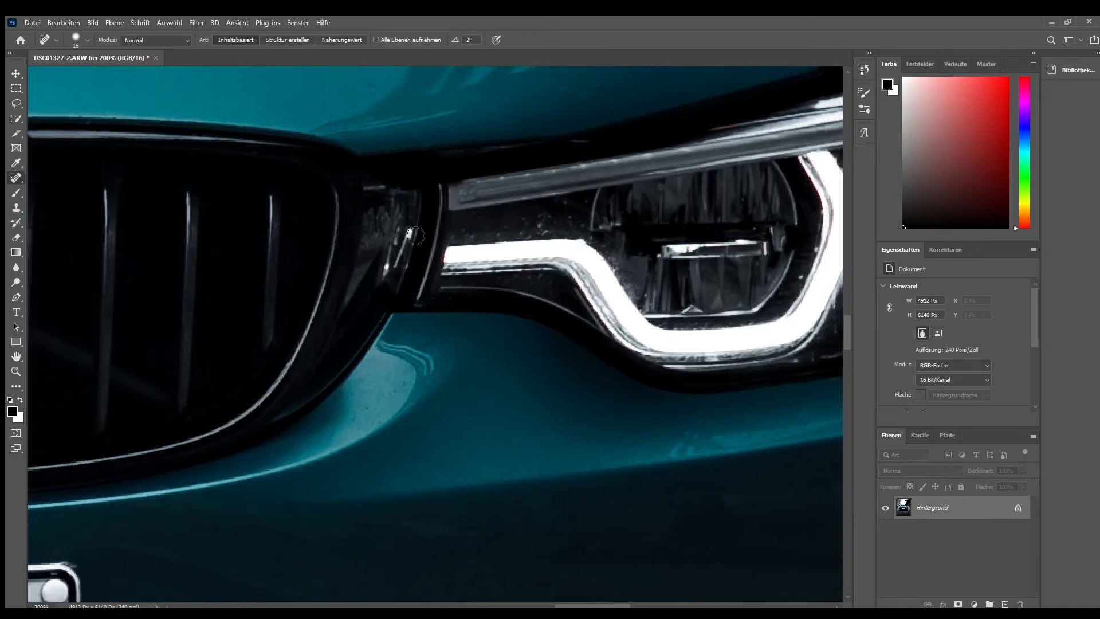
- Heal the curved light reflections on the paint beneath the building-side headlight
key(z)
click(347, 40)
click(338, 328)
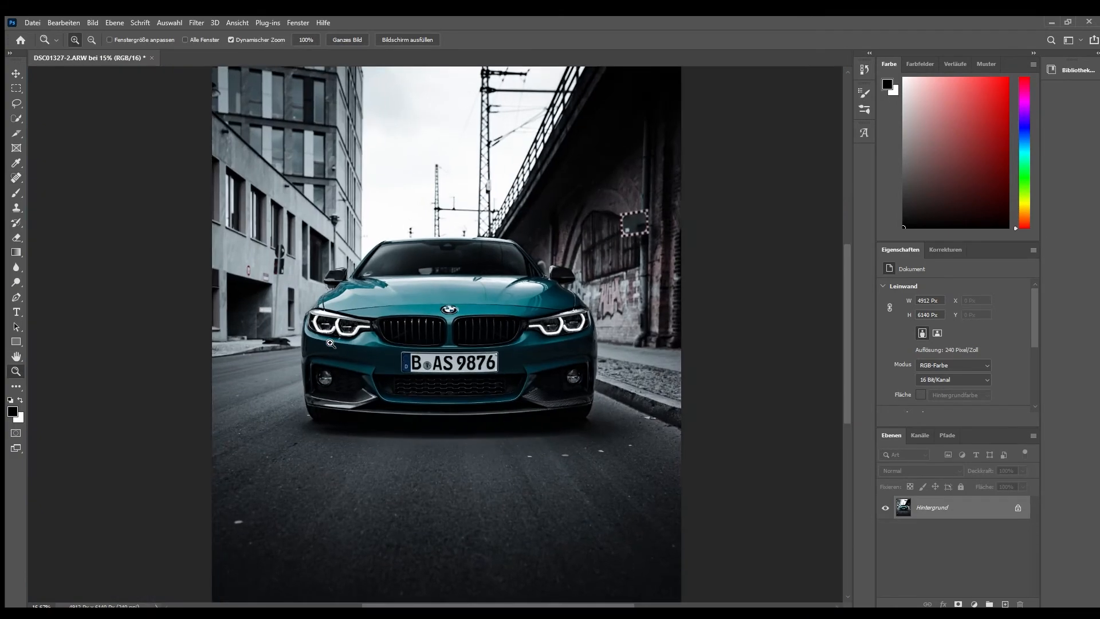
click(339, 326)
click(339, 324)
click(340, 324)
click(340, 325)
click(339, 324)
click(340, 325)
key(j)
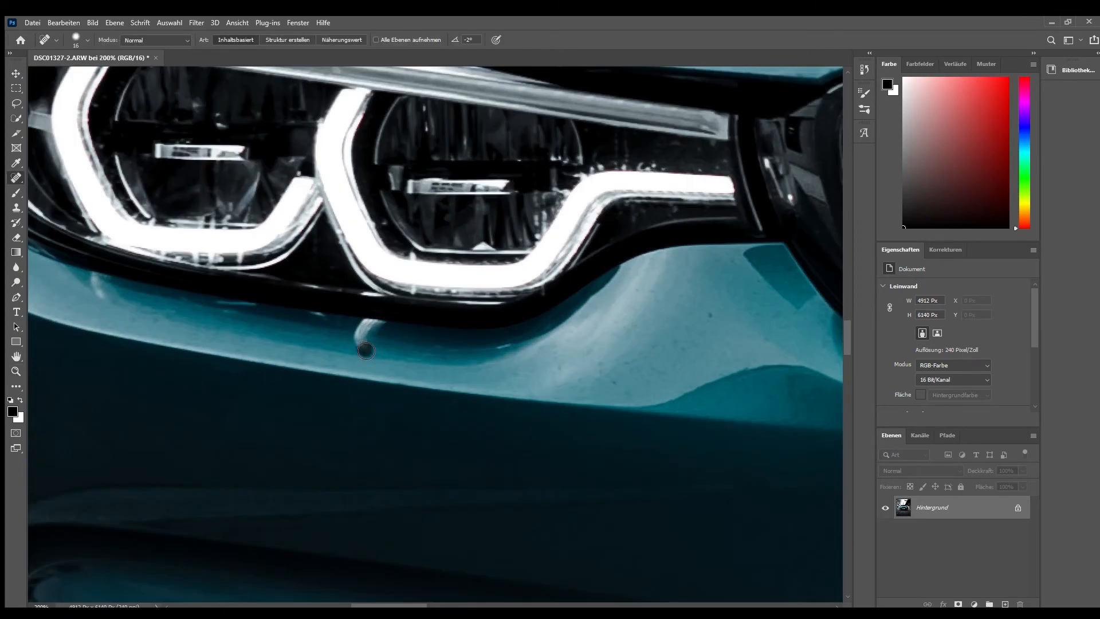
drag(386, 335, 383, 334)
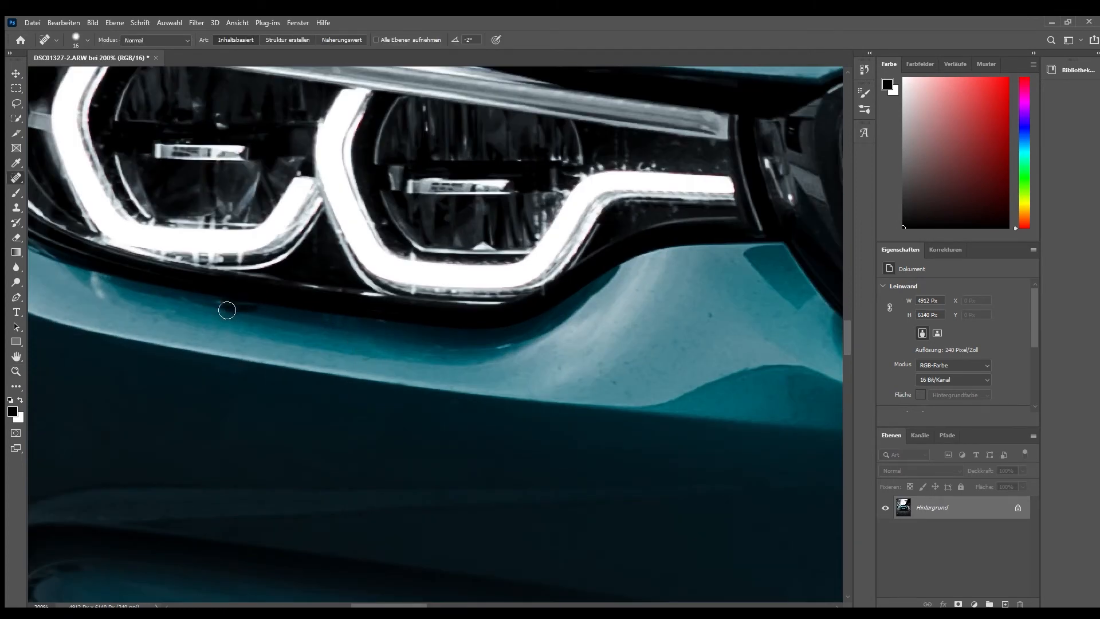
drag(90, 280, 99, 294)
key(space)
drag(332, 197, 416, 401)
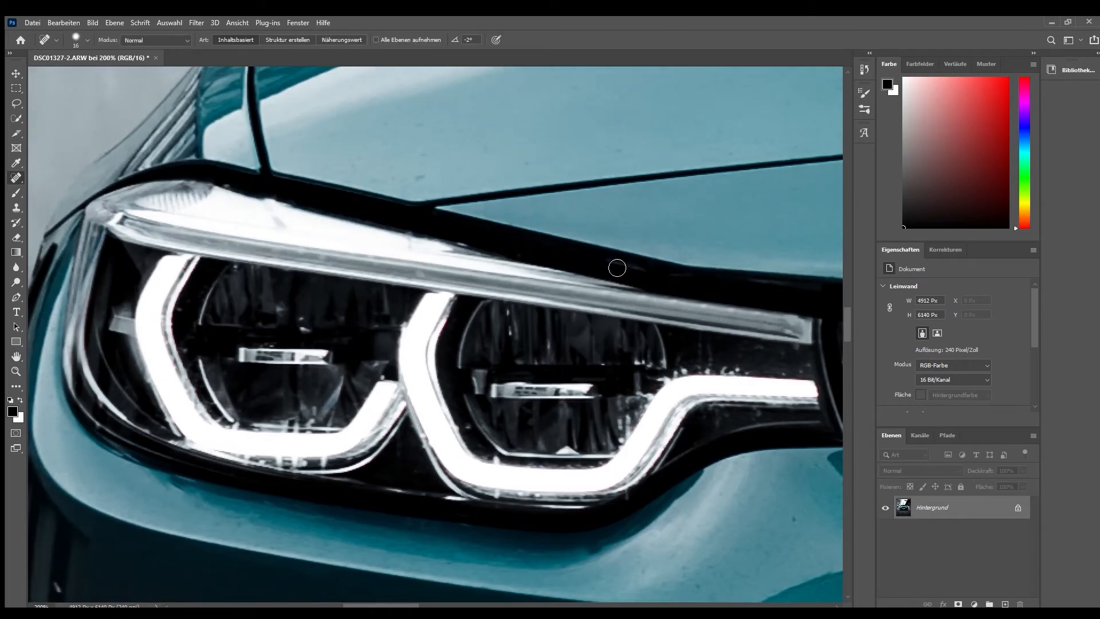
- Heal the small dirt specks on the hood above the grille and the wall-side headlight
key(z)
click(351, 40)
drag(493, 307, 486, 325)
key(j)
mouse_move(443, 373)
mouse_down()
mouse_move(548, 274)
mouse_move(472, 251)
mouse_move(359, 300)
mouse_up()
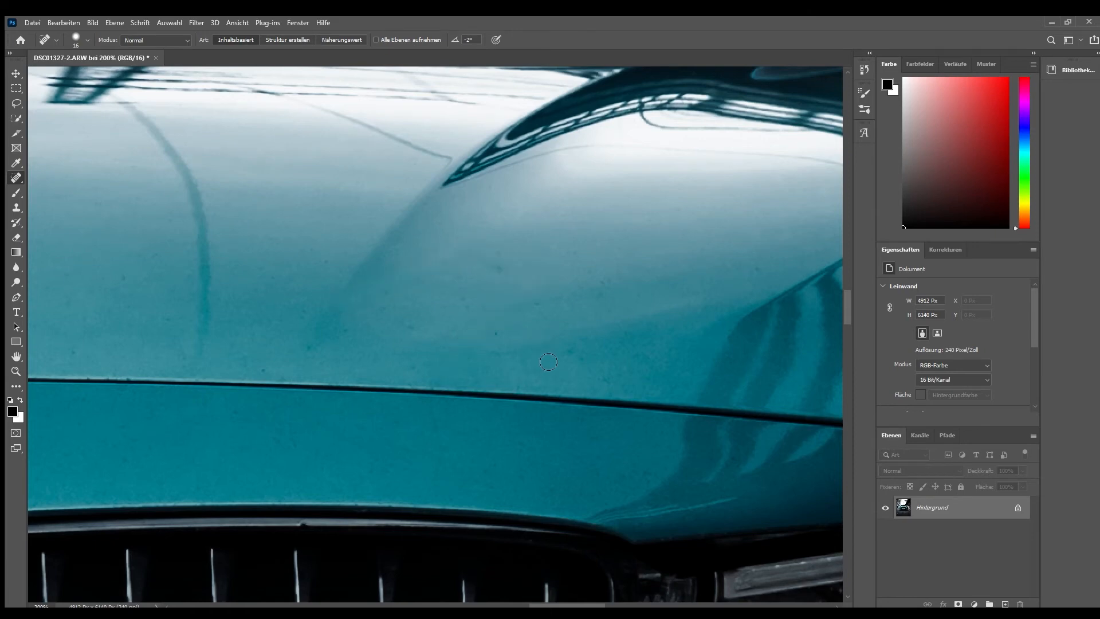
drag(502, 271, 477, 257)
- Remove the sticker in the windshield's lower corner and the bright streak on the glass beside it
key(space)
drag(321, 224, 609, 408)
drag(435, 281, 690, 211)
drag(252, 287, 689, 208)
mouse_move(431, 287)
mouse_down()
mouse_move(450, 264)
mouse_move(440, 293)
mouse_move(432, 264)
mouse_move(377, 261)
mouse_move(332, 282)
mouse_move(442, 280)
mouse_move(363, 283)
mouse_move(438, 299)
mouse_move(392, 306)
mouse_move(409, 316)
mouse_move(315, 305)
mouse_move(328, 289)
mouse_move(384, 308)
mouse_move(343, 295)
mouse_up()
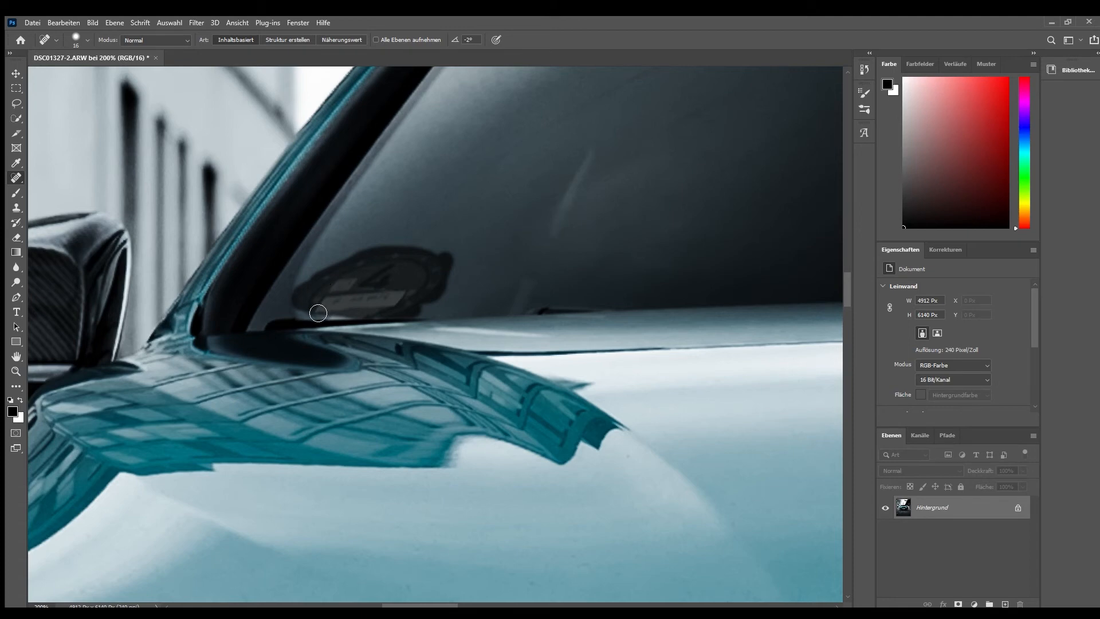
mouse_move(420, 306)
mouse_down()
mouse_move(400, 291)
mouse_move(357, 295)
mouse_move(417, 308)
mouse_move(373, 311)
mouse_move(394, 315)
mouse_move(306, 304)
mouse_move(373, 292)
mouse_up()
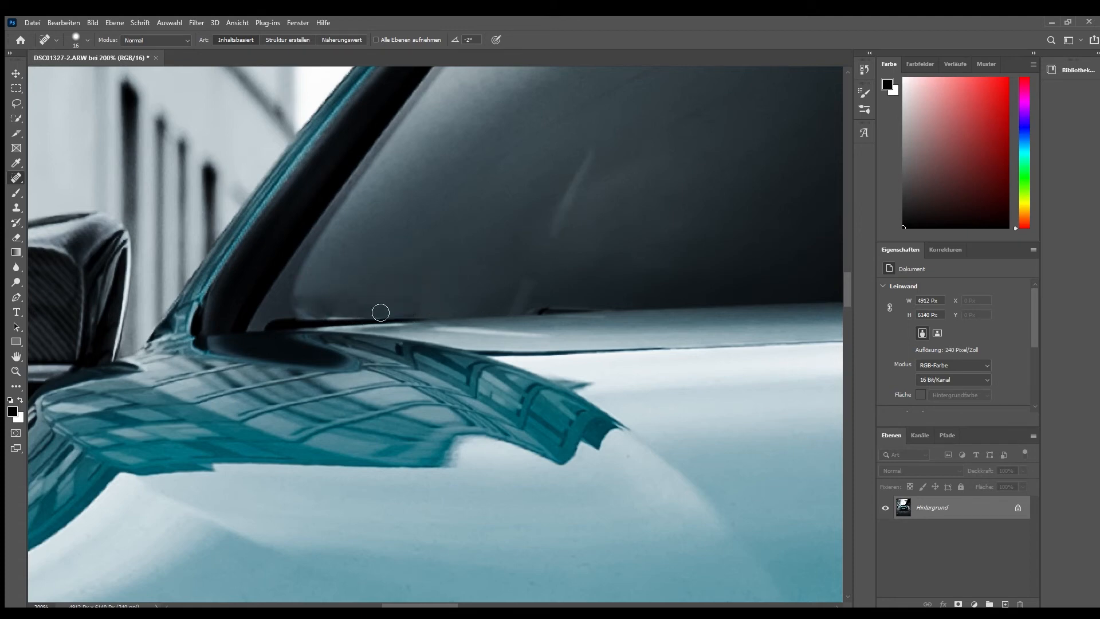
drag(552, 245, 594, 153)
- Heal the thin dark line running across the hood towards the curved reflection, with brush size 32
key(z)
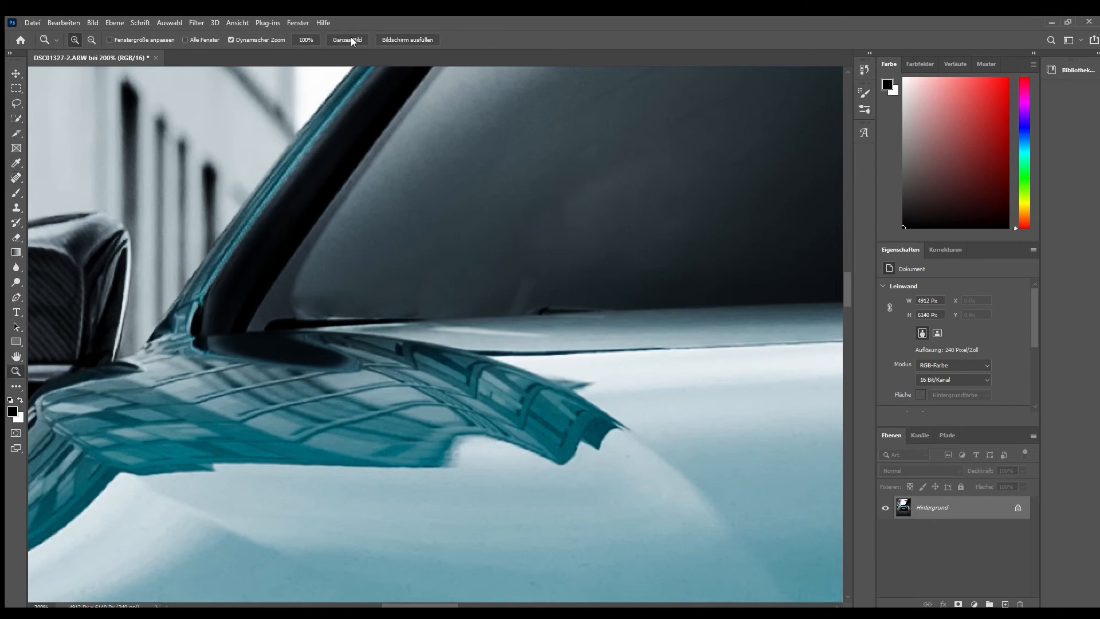
click(331, 40)
mouse_move(452, 387)
mouse_down()
mouse_move(456, 463)
mouse_move(438, 295)
mouse_move(377, 232)
mouse_up()
key(j)
drag(586, 285, 456, 361)
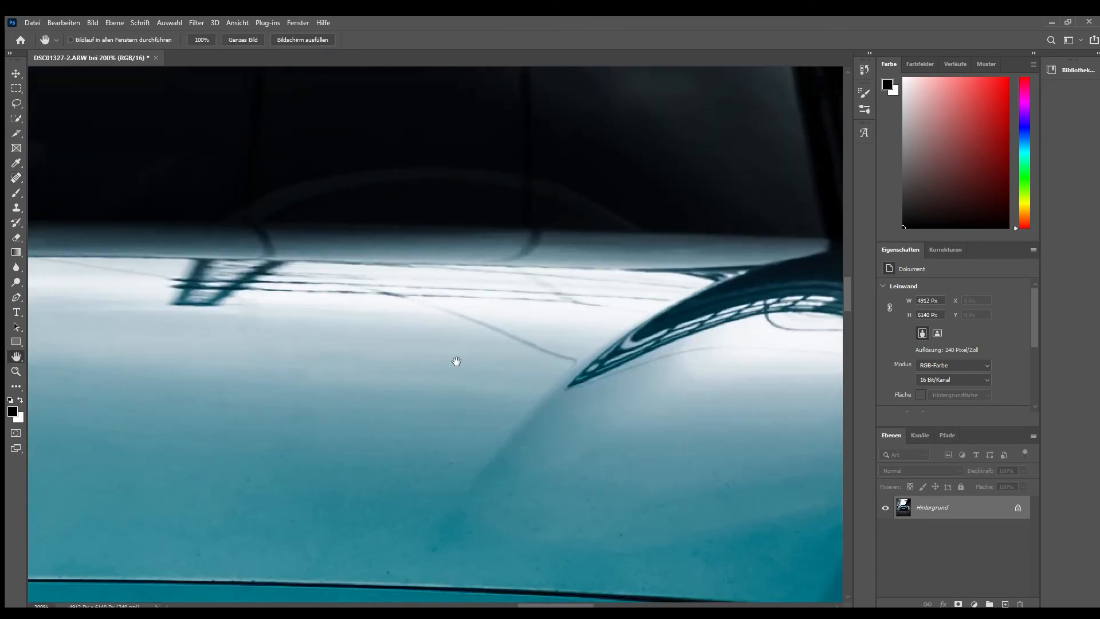
drag(550, 360, 430, 340)
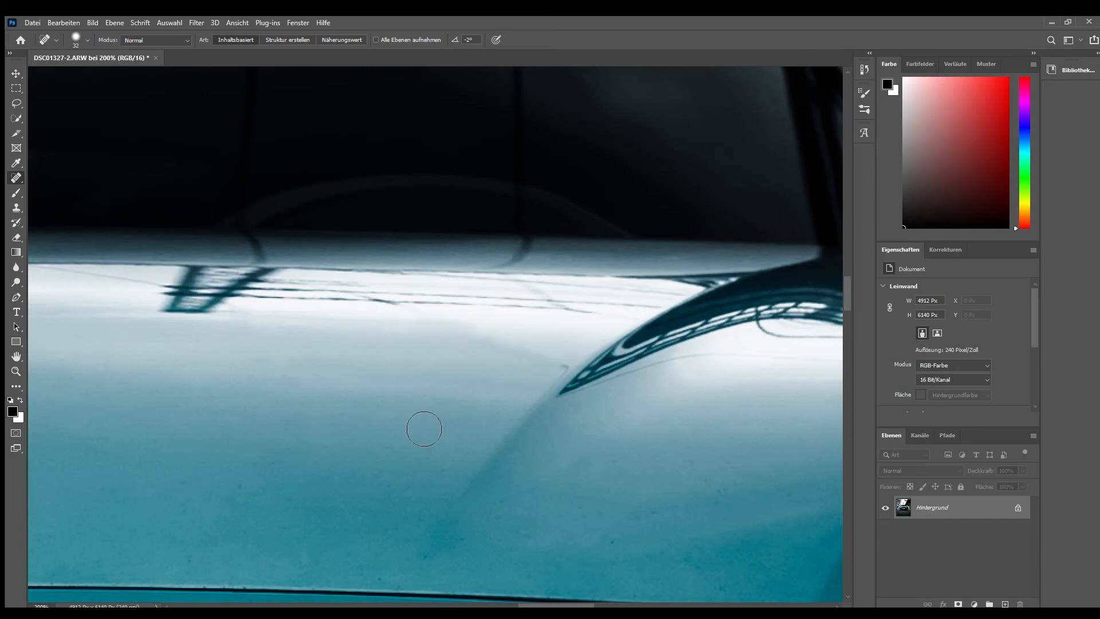
- Heal the dark vertical reflection with its row of bright spots on the building-side bumper corner, replacing one long stroke with short ones
key(z)
key(ctrl+0)
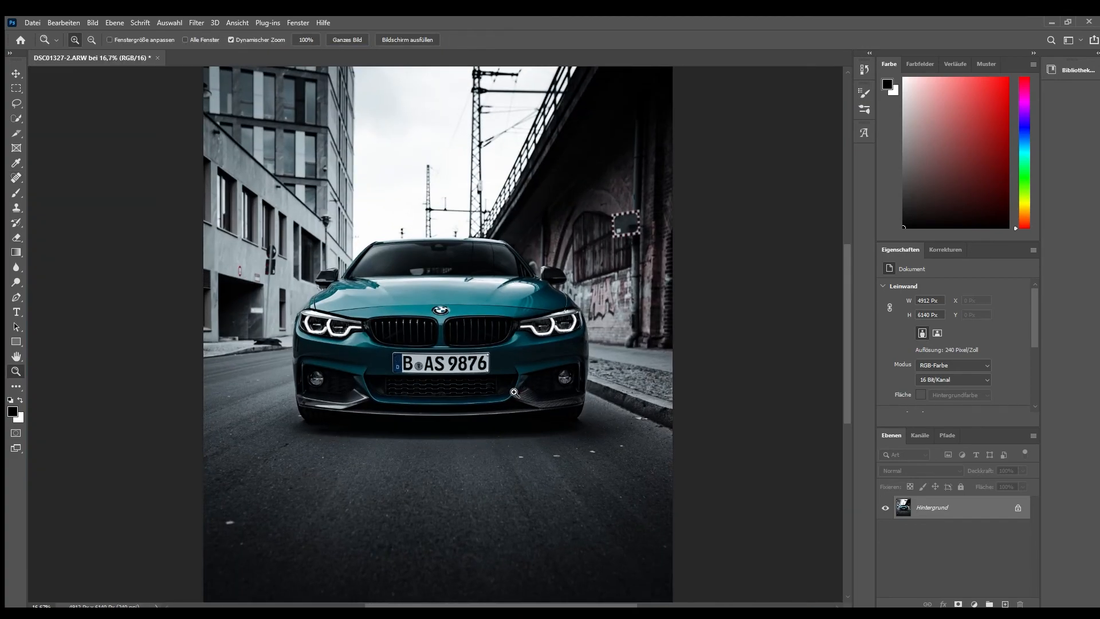
mouse_move(381, 391)
mouse_down()
mouse_move(329, 354)
mouse_move(303, 355)
mouse_up()
key(j)
drag(495, 361, 508, 117)
key(ctrl+z)
key(ctrl+z)
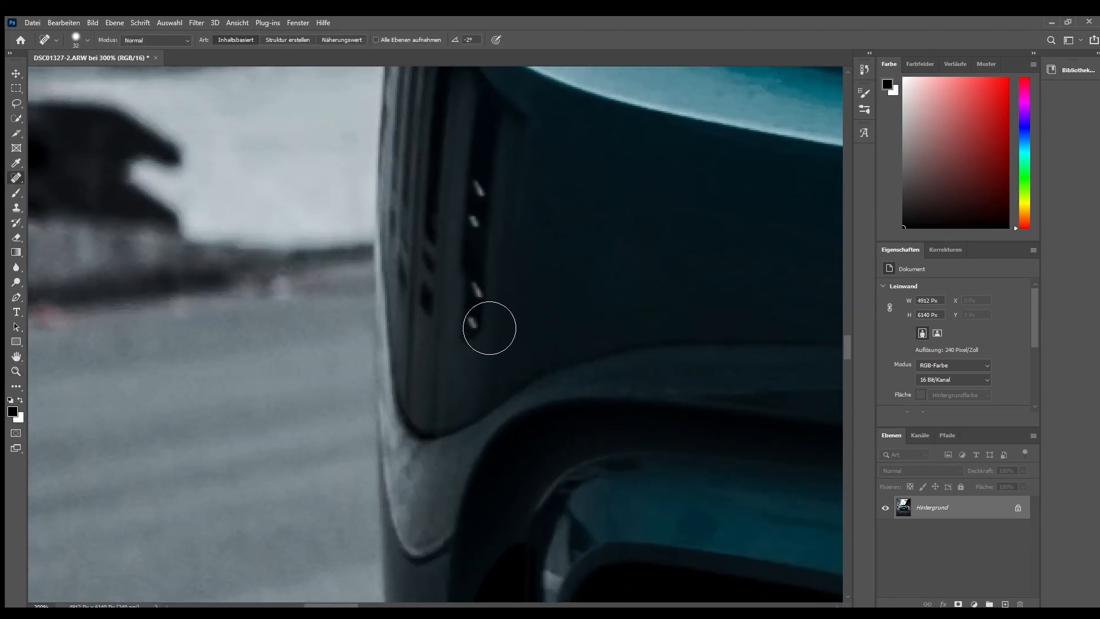
click(493, 341)
drag(498, 276, 497, 294)
drag(502, 232, 500, 252)
mouse_move(482, 195)
mouse_down()
mouse_move(495, 232)
mouse_move(484, 261)
mouse_up()
mouse_move(482, 164)
mouse_down()
mouse_move(490, 200)
mouse_move(499, 171)
mouse_up()
click(486, 124)
- Remove the dark strut-shaped reflection from the bright upper edge of the hood
key(z)
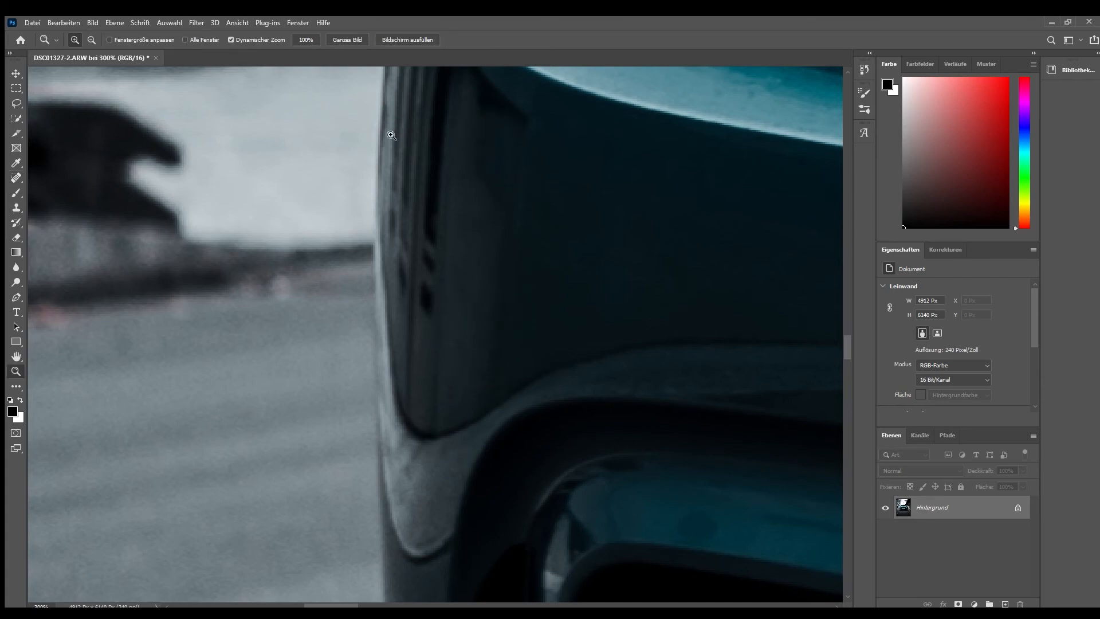
click(353, 38)
click(447, 399)
drag(447, 240, 447, 346)
key(j)
mouse_move(370, 320)
mouse_down()
mouse_move(437, 344)
mouse_move(499, 315)
mouse_move(522, 284)
mouse_move(395, 258)
mouse_up()
mouse_move(458, 302)
mouse_down()
mouse_move(541, 311)
mouse_move(381, 316)
mouse_up()
drag(277, 305, 455, 311)
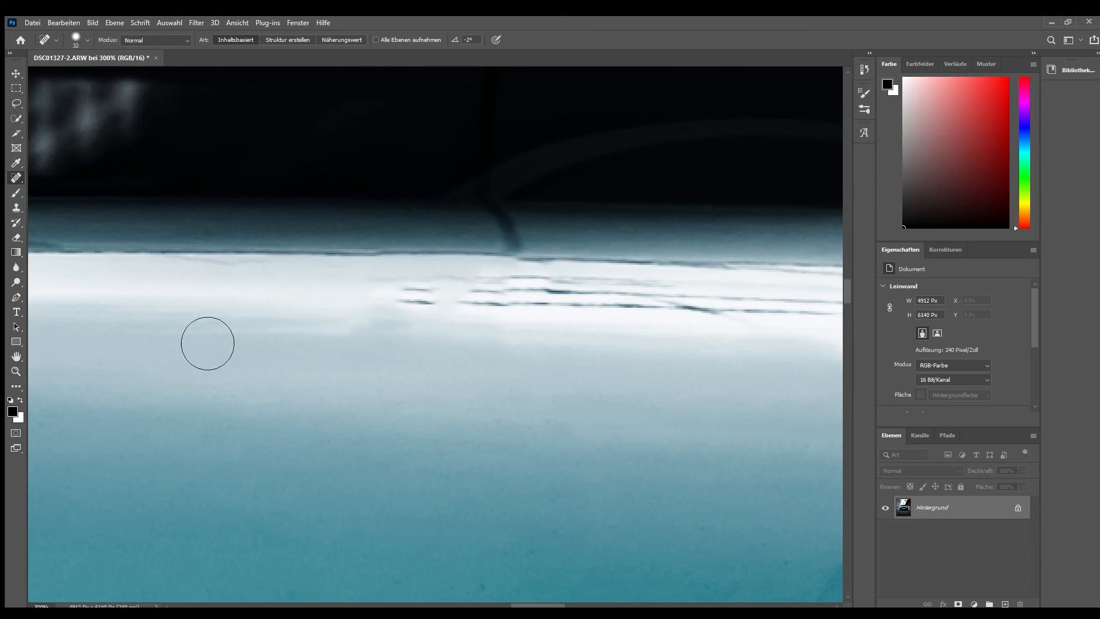
- Heal the remaining thin dark lines in the hood's bright reflection, up to the curved dark reflection on the wall side
mouse_move(405, 350)
mouse_down()
mouse_move(423, 295)
mouse_move(496, 291)
mouse_up()
drag(484, 330, 803, 328)
key(space)
mouse_move(724, 322)
mouse_down()
mouse_move(296, 332)
mouse_move(540, 341)
mouse_up()
drag(453, 342, 632, 344)
drag(504, 319, 610, 344)
mouse_move(523, 366)
mouse_down()
mouse_move(574, 339)
mouse_move(576, 353)
mouse_up()
- Paint out the bright rear-window view seen through the lower middle of the windshield
key(z)
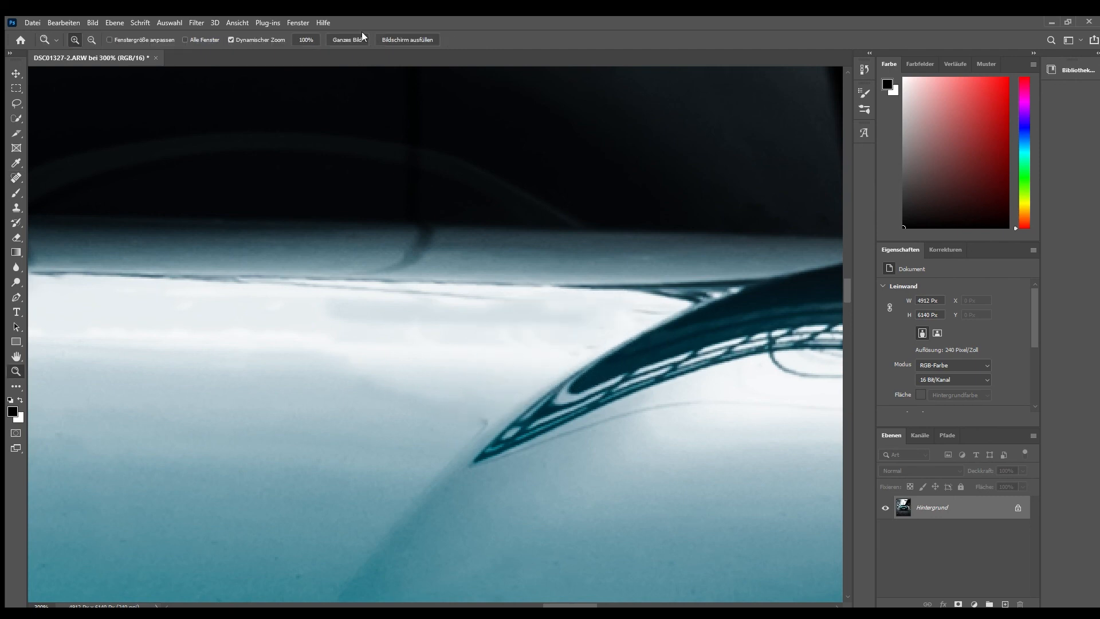
click(348, 40)
drag(410, 260, 389, 272)
key(j)
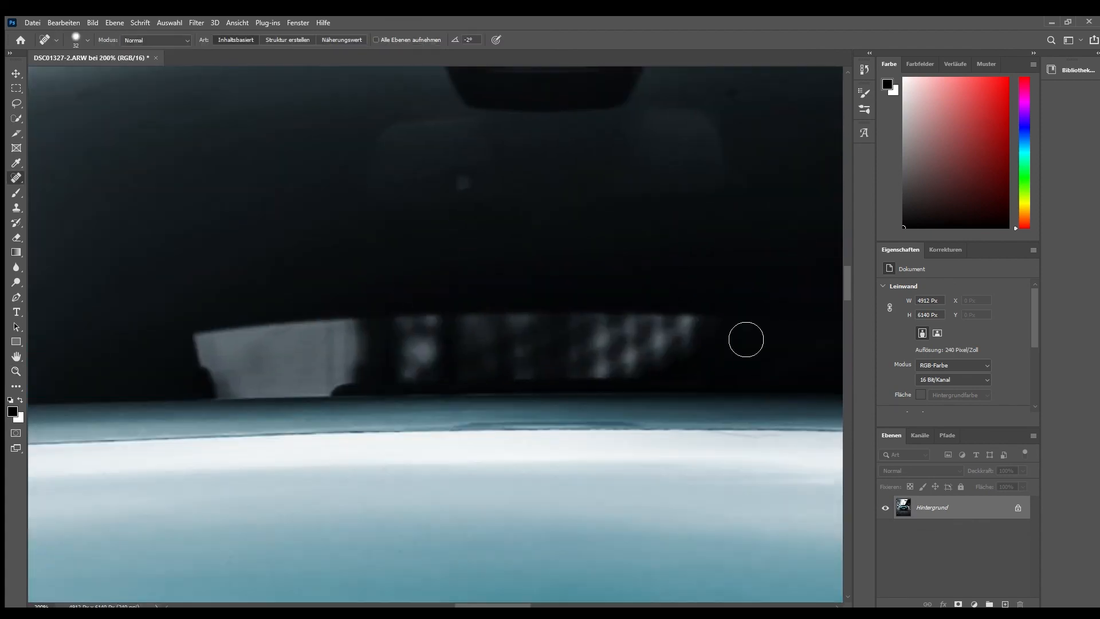
mouse_move(749, 339)
mouse_down()
mouse_move(487, 327)
mouse_move(187, 353)
mouse_move(569, 341)
mouse_move(519, 356)
mouse_move(167, 381)
mouse_move(557, 371)
mouse_move(560, 382)
mouse_up()
drag(343, 388, 215, 393)
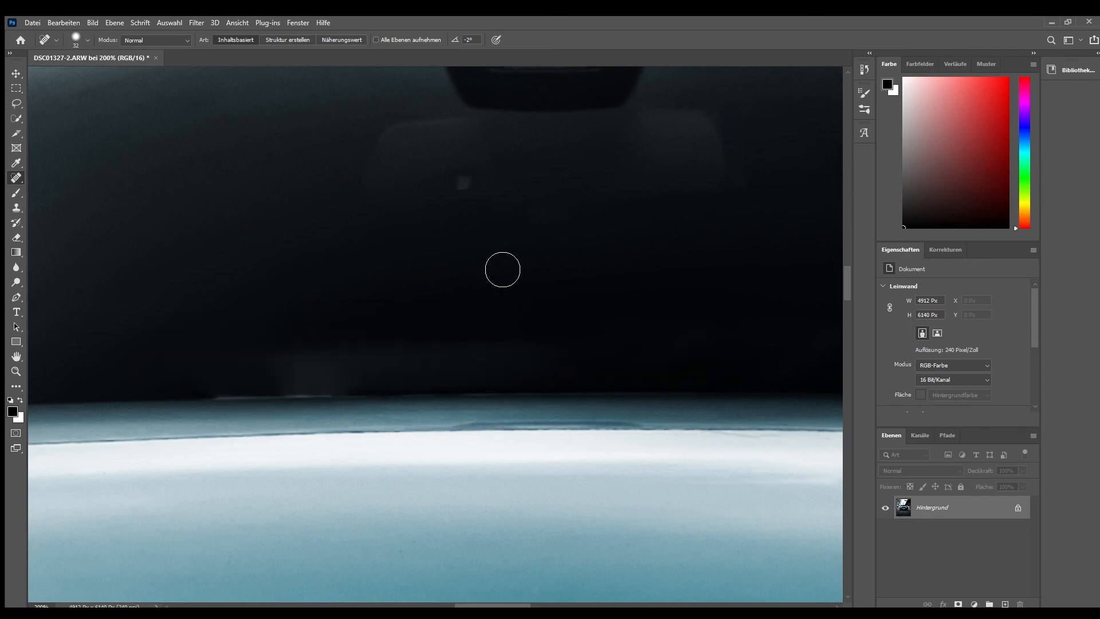
- Place the Renegades-Media-white-high-res logo, scale it to 10 % and position it on the asphalt below the car
key(z)
click(351, 39)
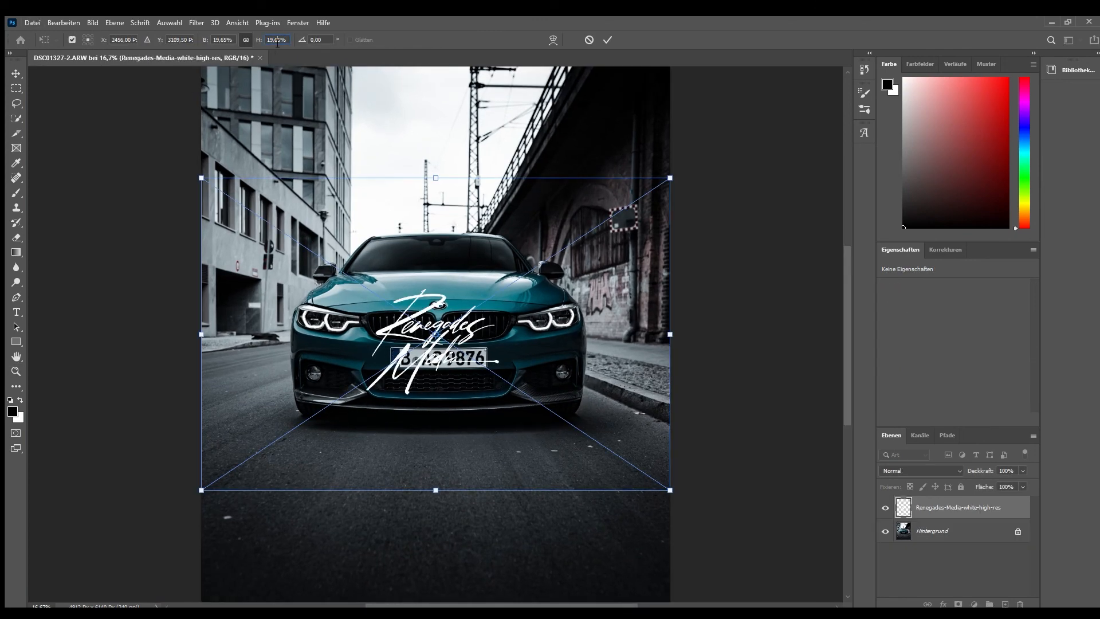
text(10)
key(Return)
drag(477, 338, 488, 447)
key(Return)
key(z)
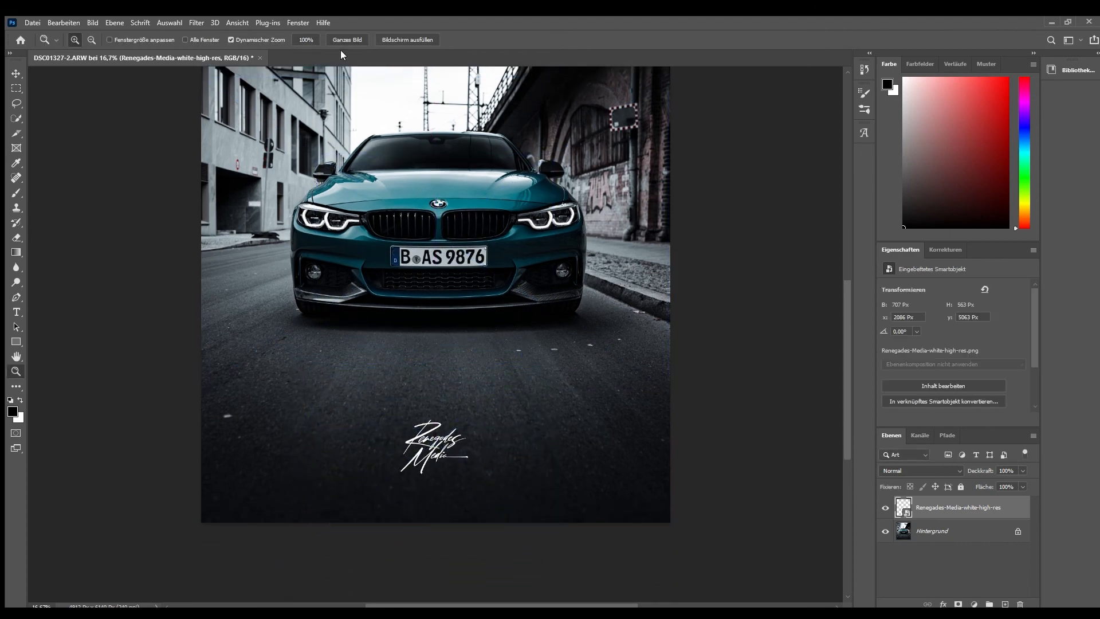